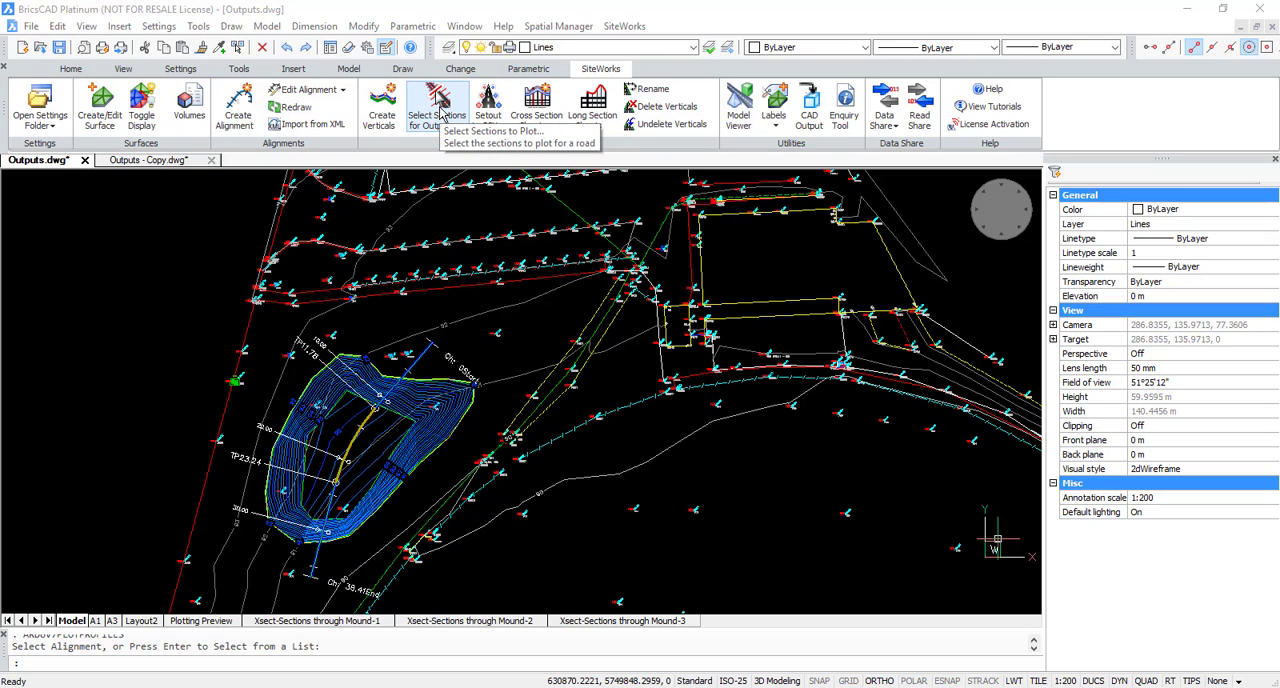
Step: Open the list of sections selected for output for the Sections Through Mound alignment
left_click(443, 124)
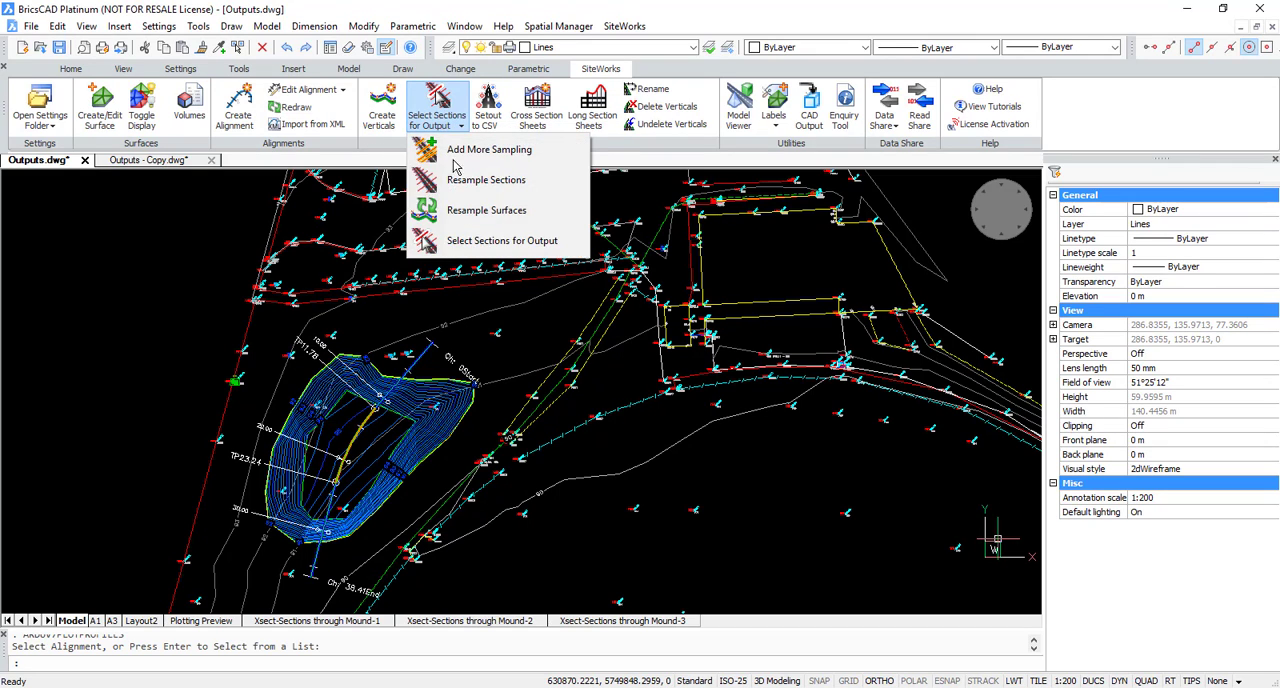
left_click(500, 240)
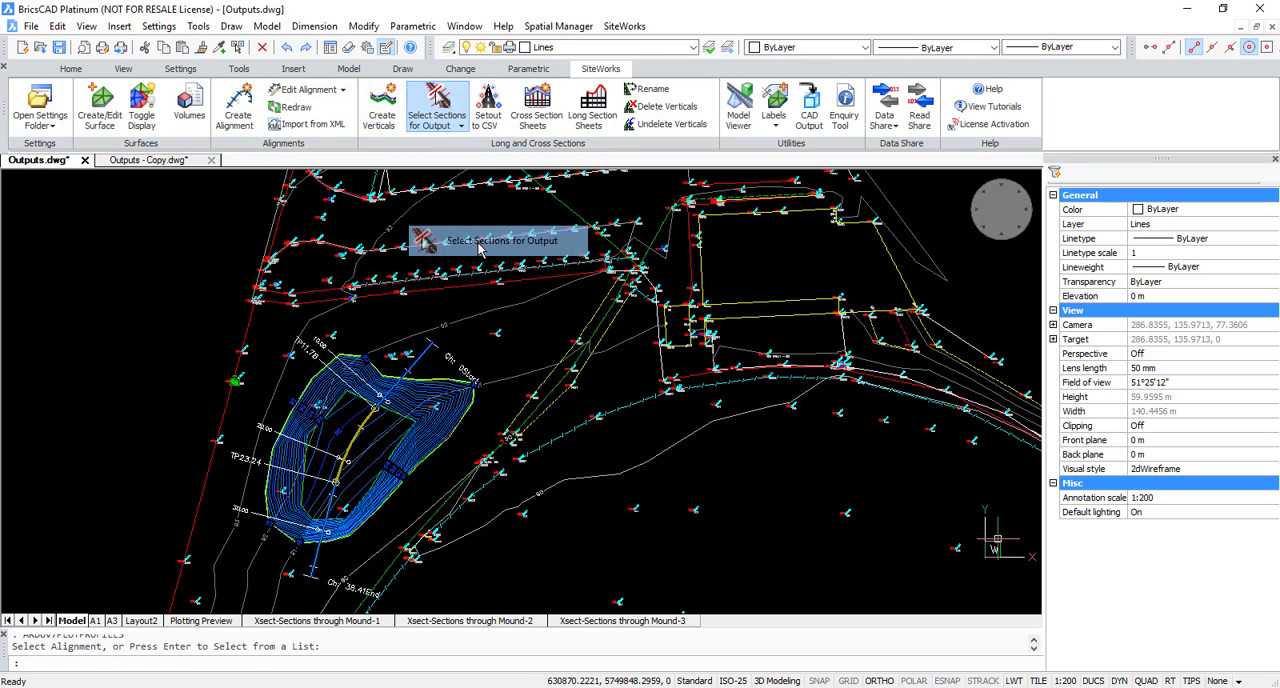
left_click(432, 358)
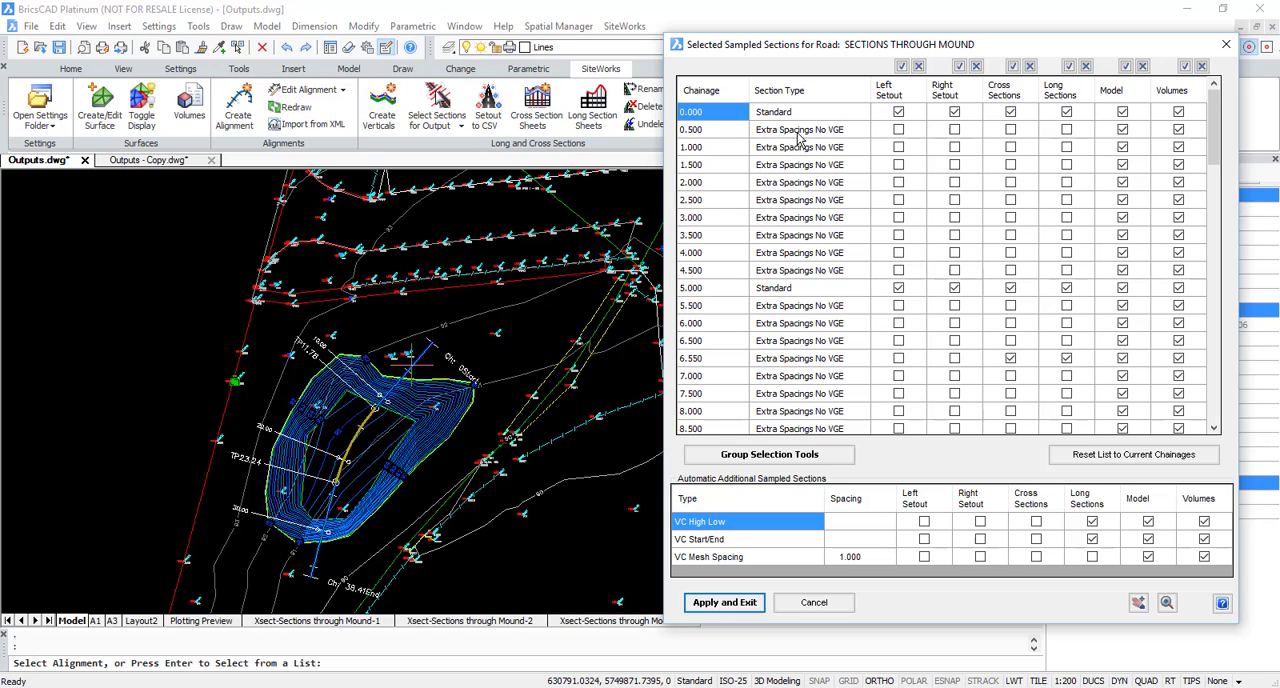
Step: Examine which chainages from 0.000 to 10.000 are selected for Long Sections
left_click(1066, 112)
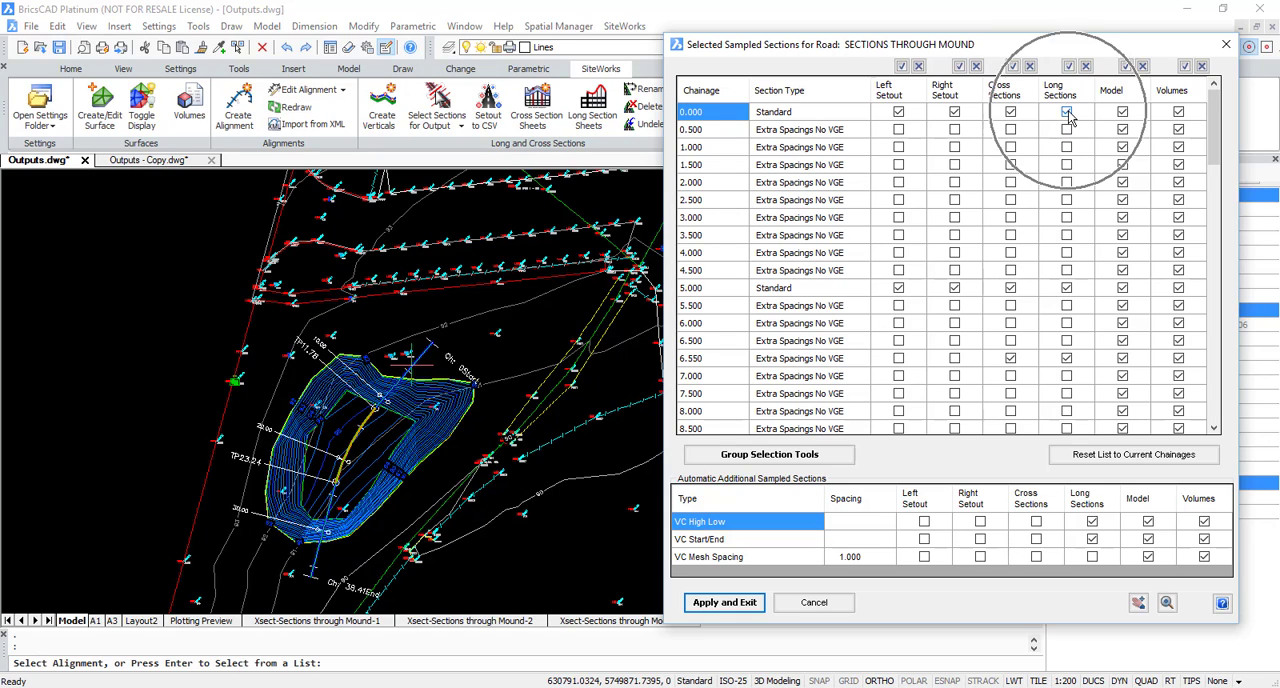
left_click(1067, 292)
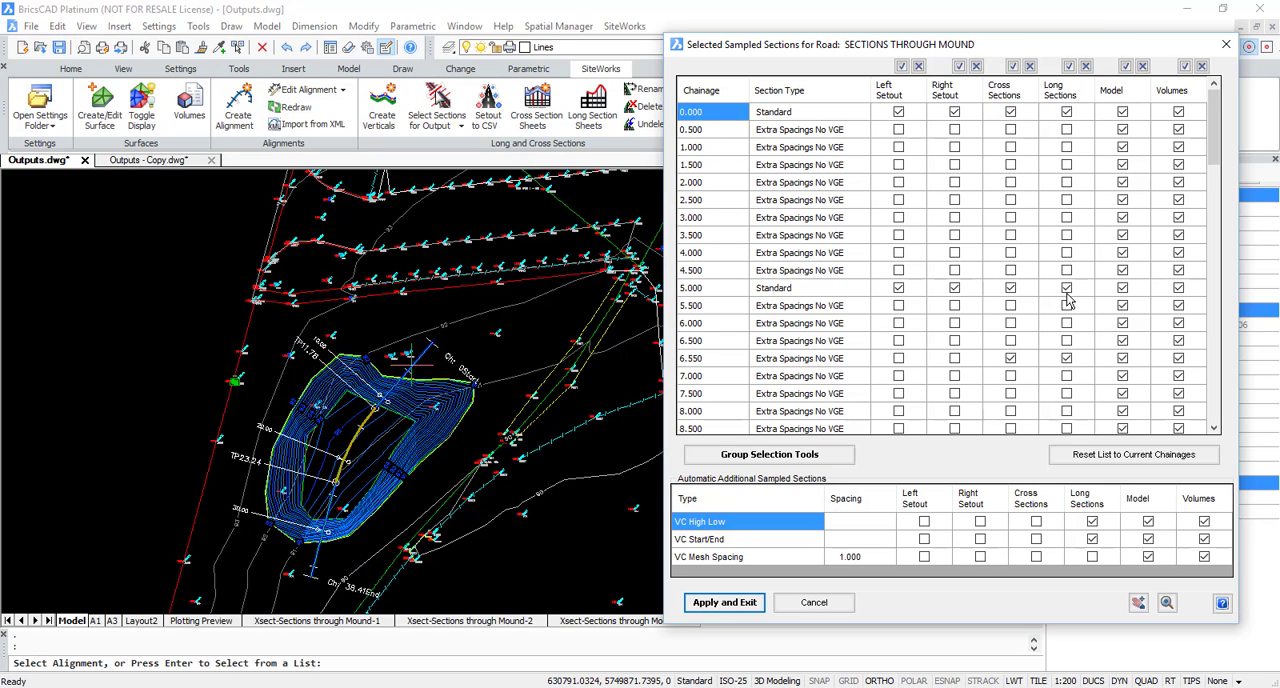
left_click(1067, 292)
left_click(1045, 364)
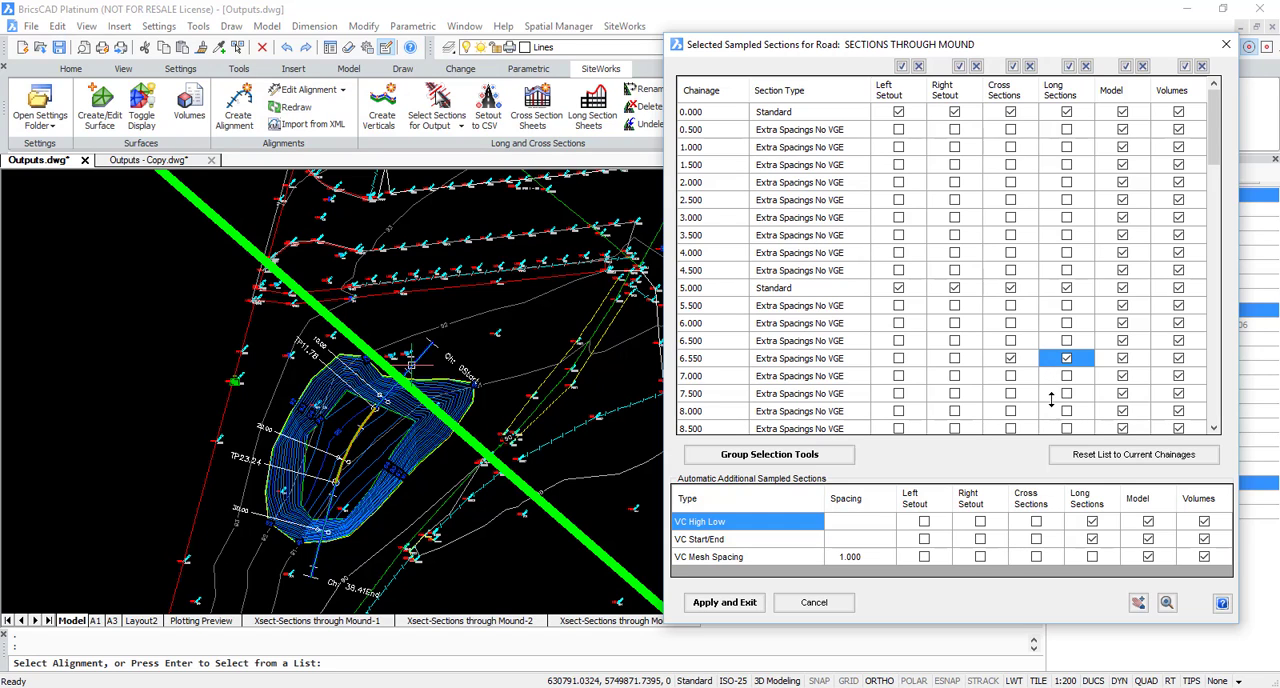
scroll(1054, 400, "down", 2)
left_click(1053, 379)
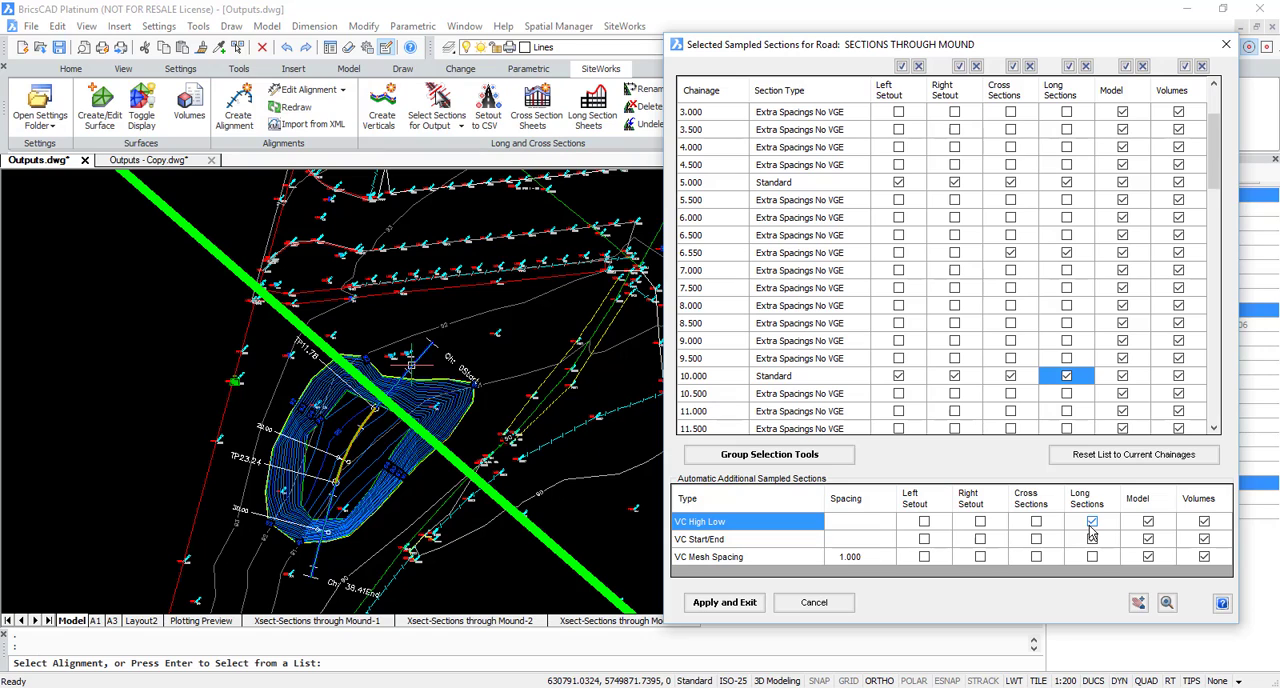
Step: Exclude the automatic VC High Low and VC Start/End sections from Long Sections and apply the selection
key("ctrl")
left_click(1092, 521)
left_click(1092, 539)
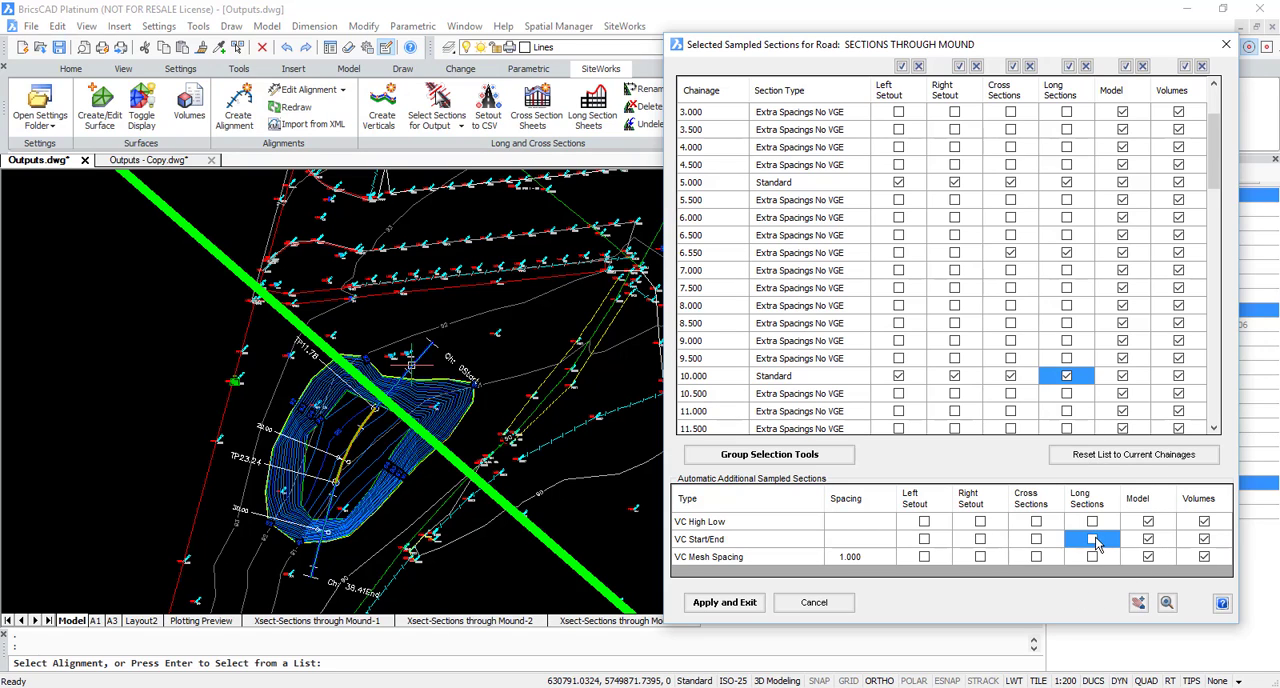
key("ctrl")
left_click(712, 604)
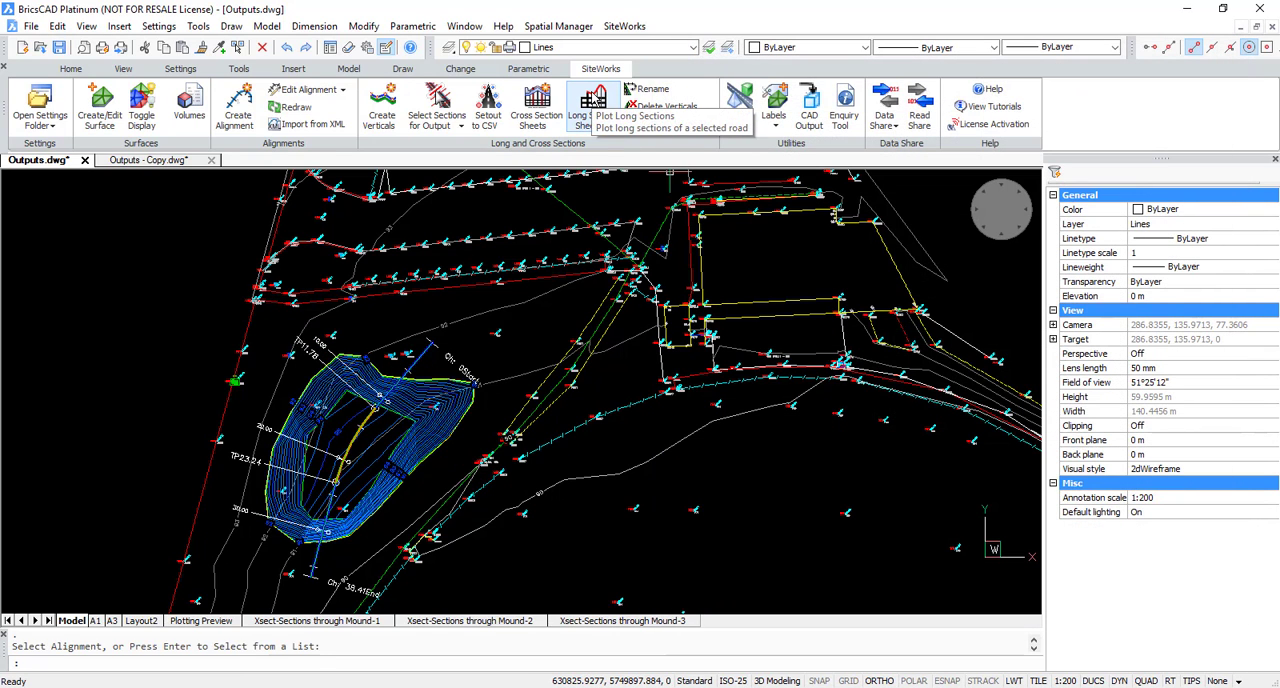
Step: Create a long section plot preview of the mound alignment using only its selected sampled sections
left_click(593, 100)
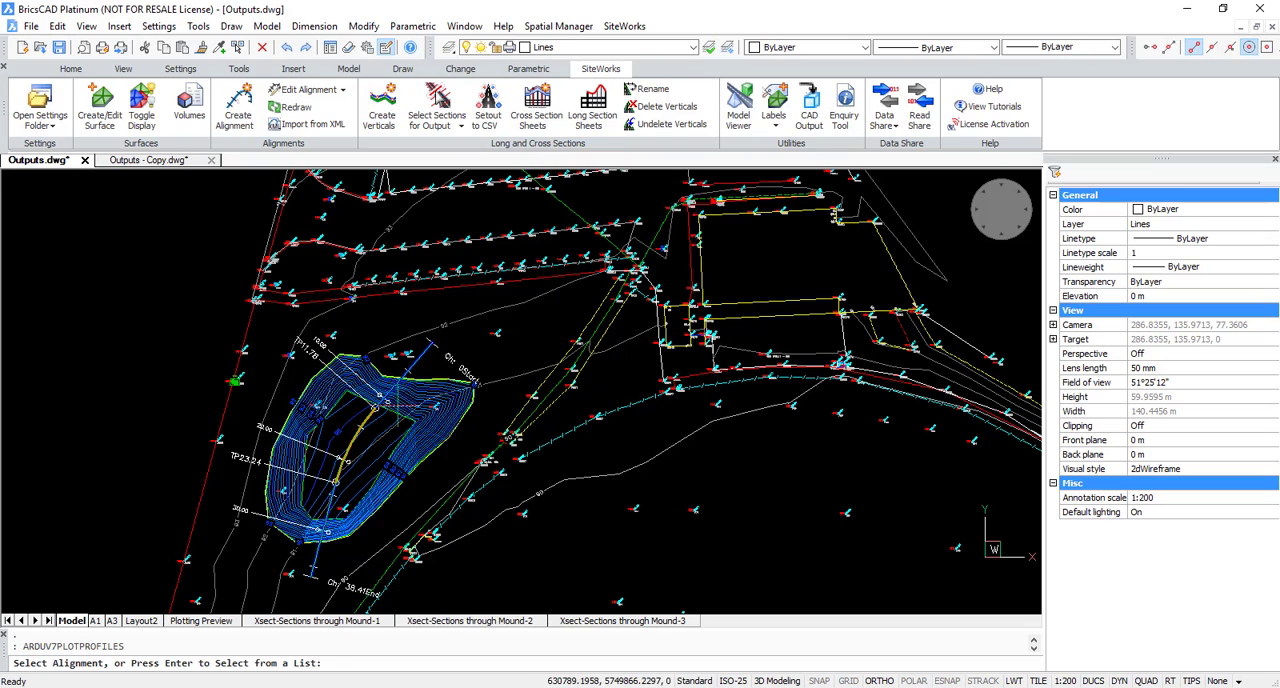
left_click(355, 442)
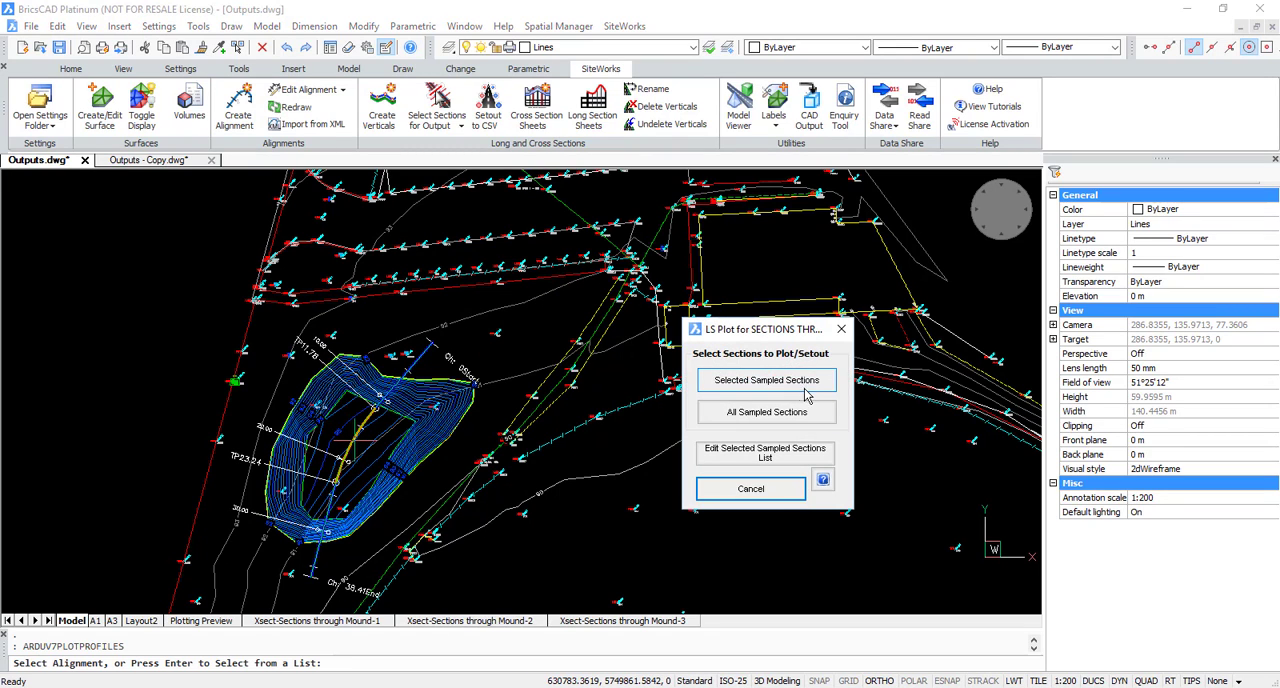
left_click(770, 455)
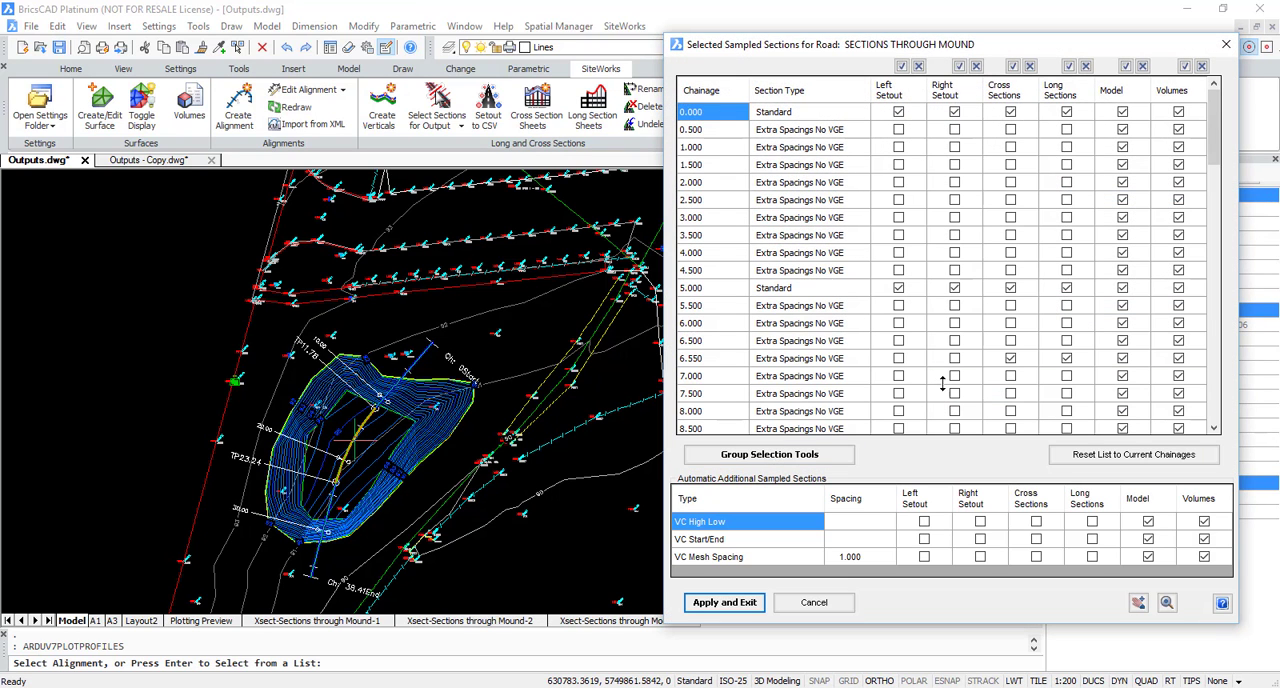
left_click(815, 604)
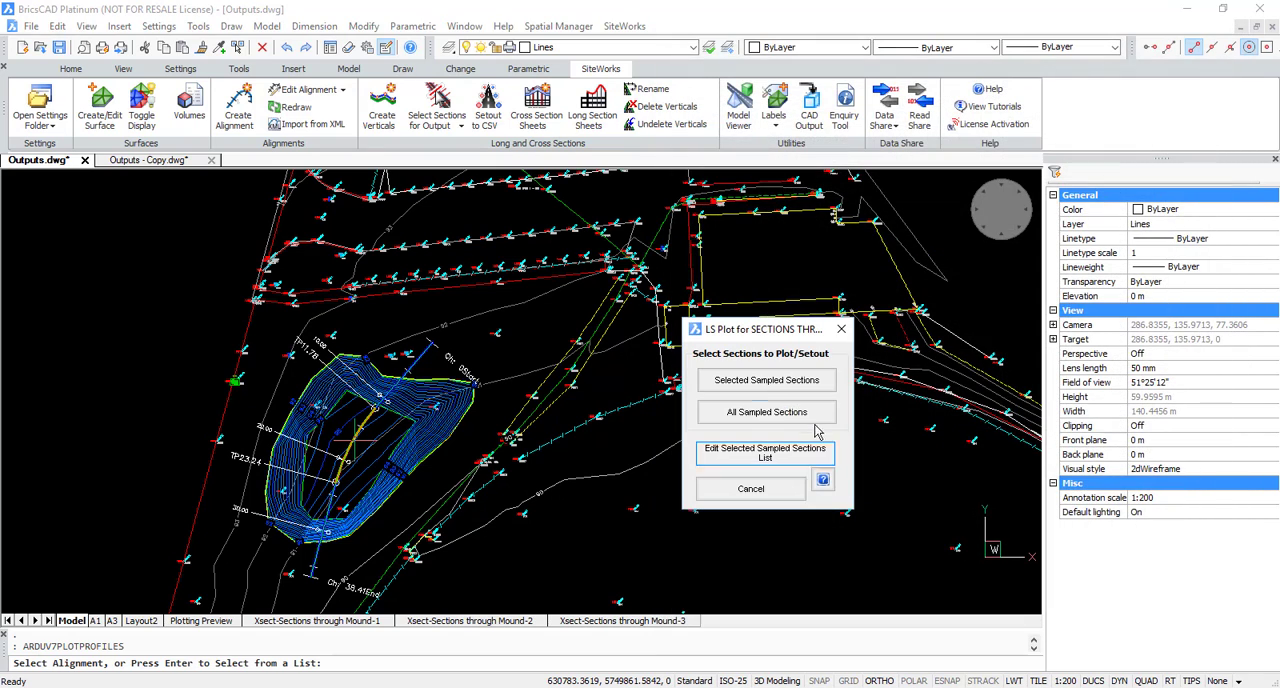
left_click(779, 381)
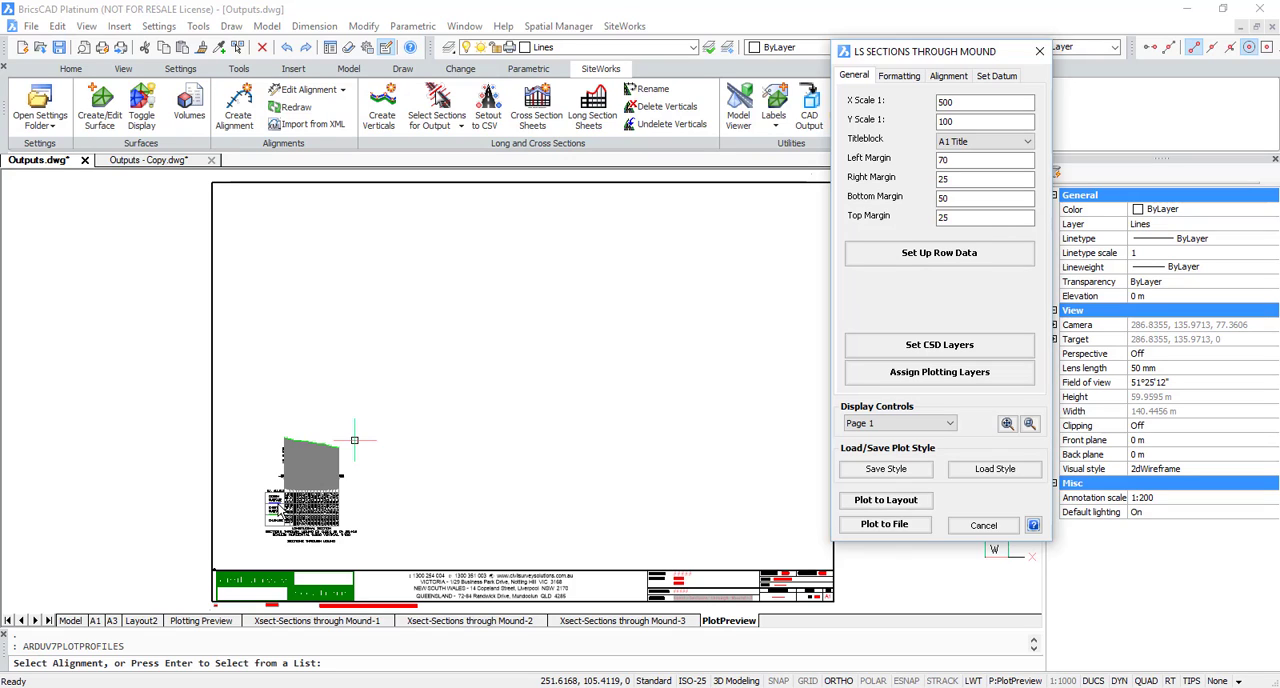
Step: Load the plot style A1-2013-x250-y50-Existing Surface ONLY.lpl7 for the long section
key("ctrl")
key("ctrl")
key("ctrl")
left_click(990, 470)
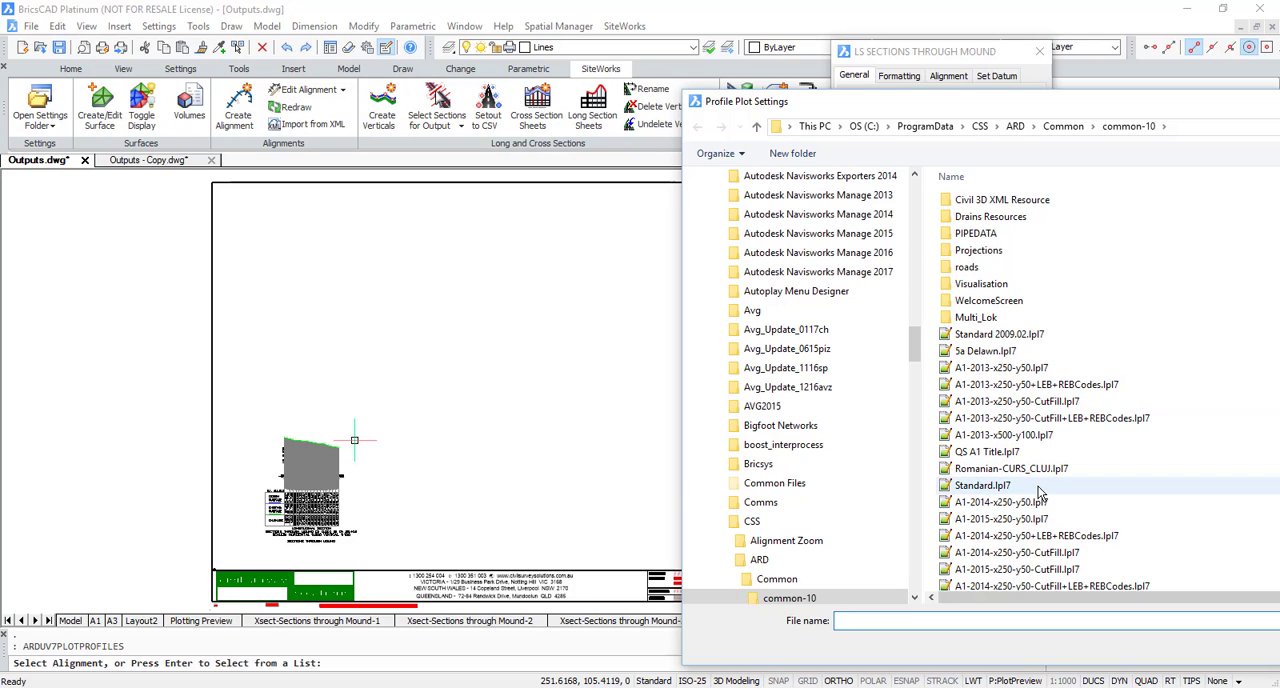
scroll(1040, 490, "down", 2)
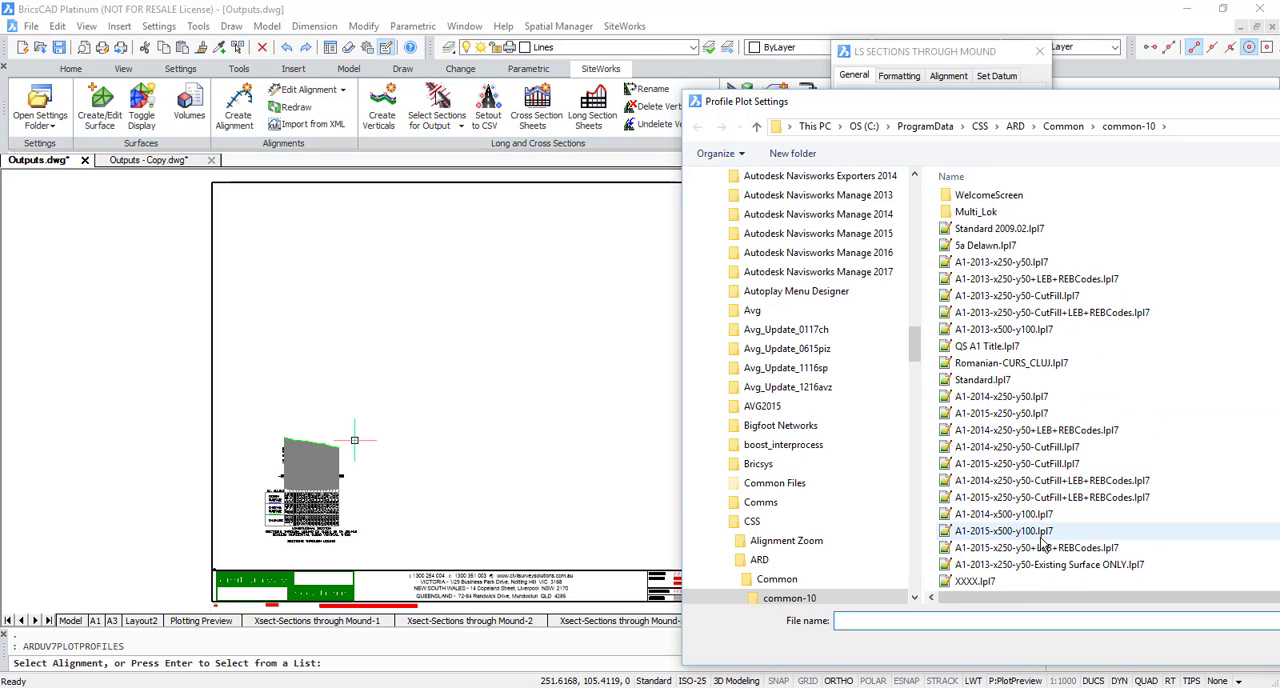
left_click(1070, 567)
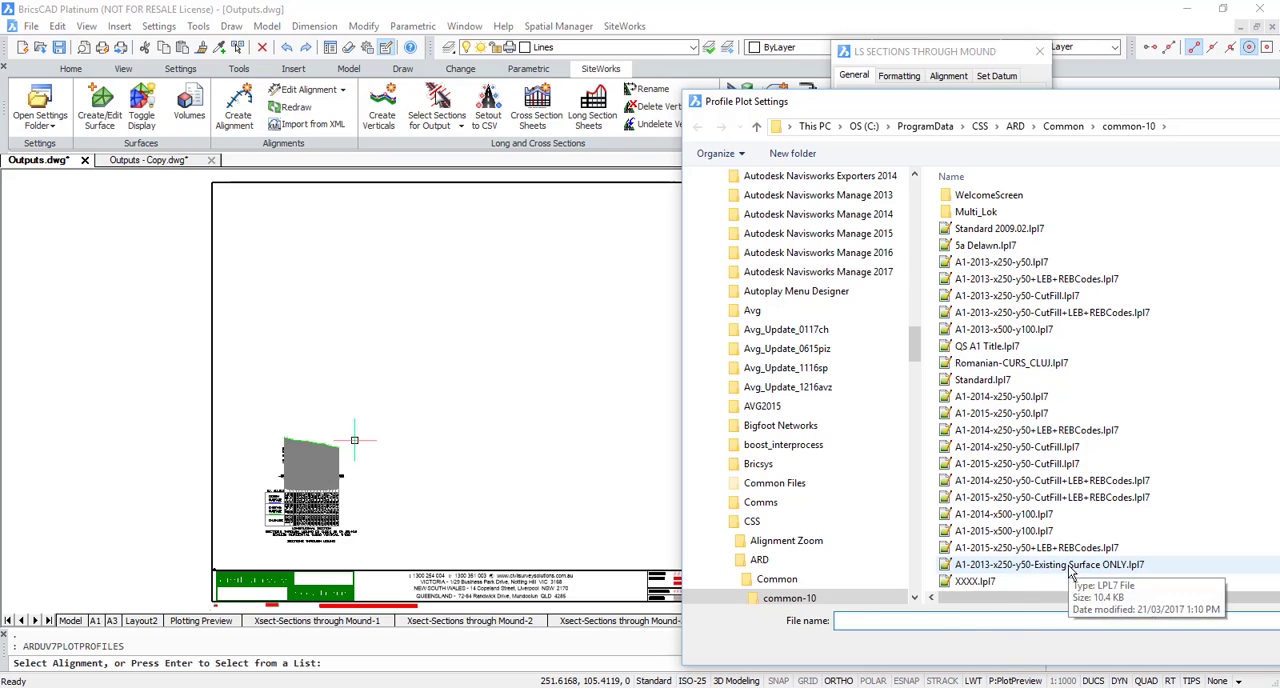
double_click(1043, 566)
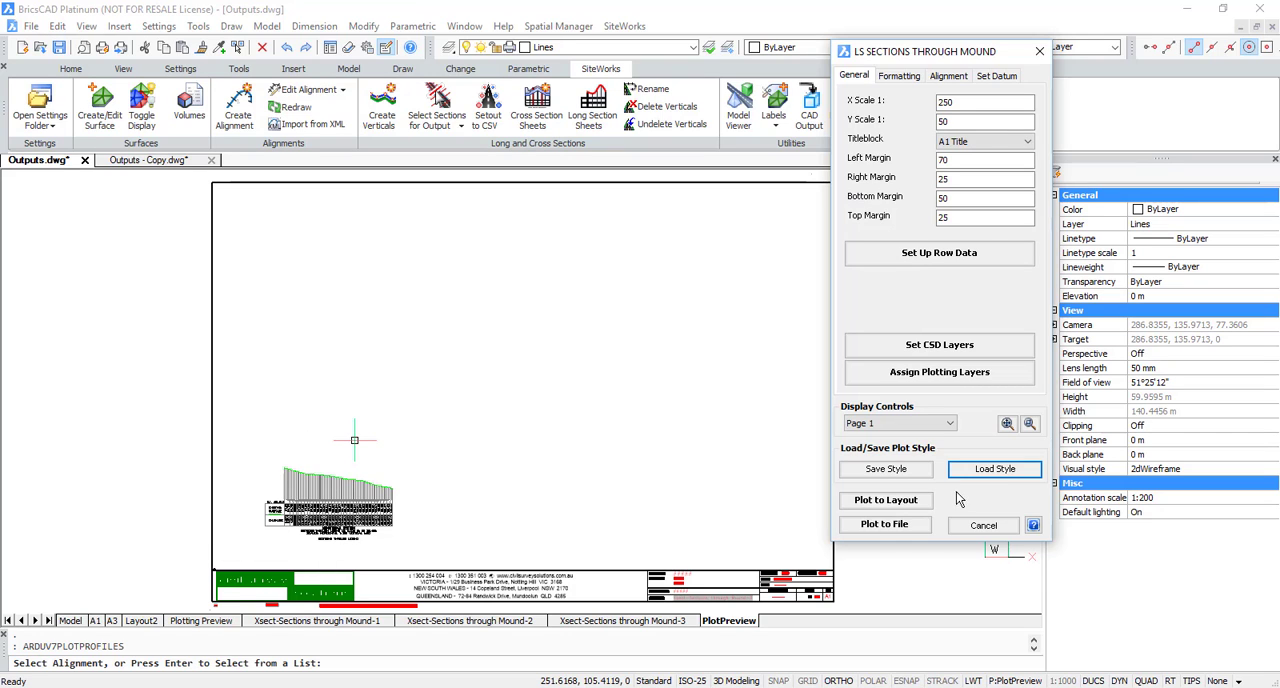
Step: Inspect the long section's profile, existing surface levels and chainage rows up close in the plot preview
left_click(1029, 423)
scroll(494, 475, "up", 2)
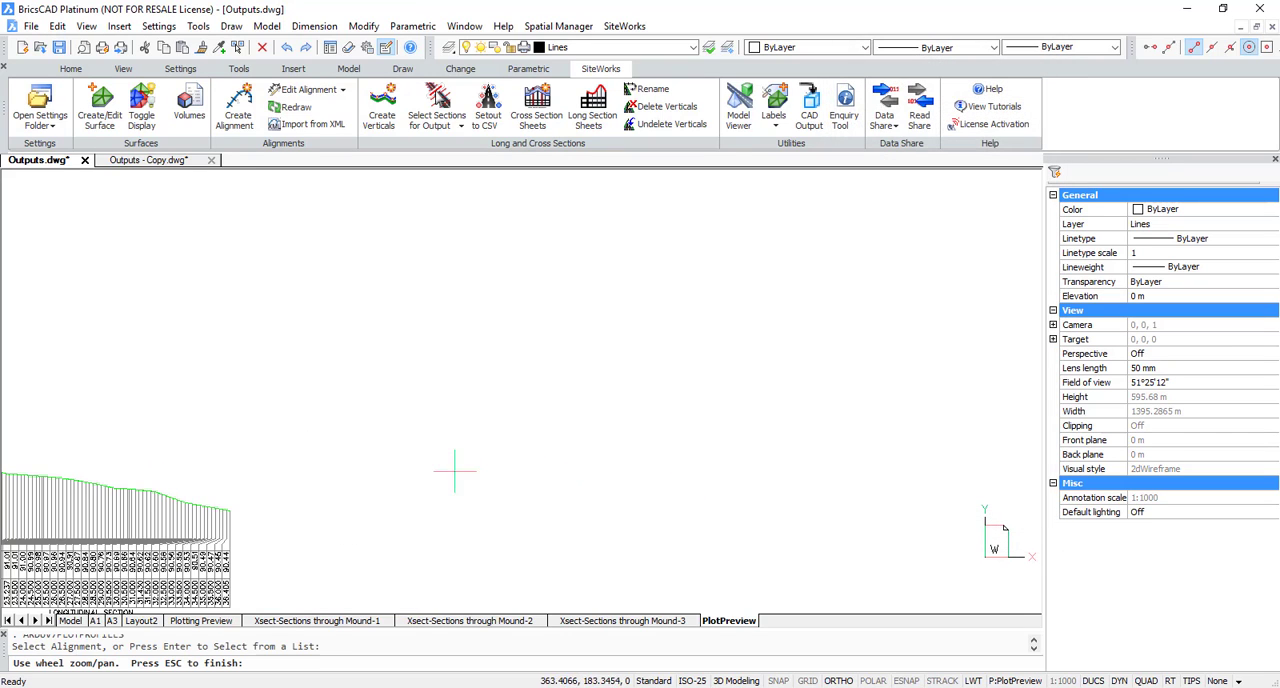
mouse_move(84, 495)
middle_mouse_down()
mouse_move(291, 471)
mouse_move(791, 475)
mouse_move(779, 397)
middle_mouse_up()
scroll(745, 464, "up", 1)
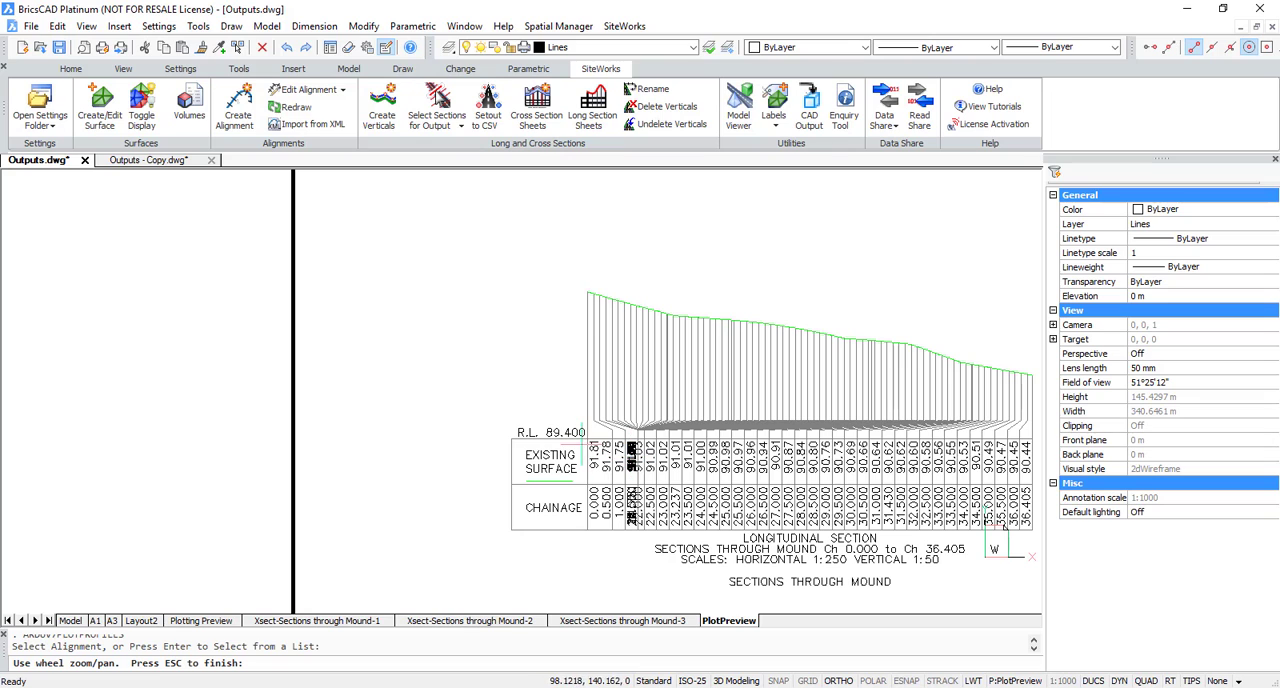
scroll(554, 497, "down", 5)
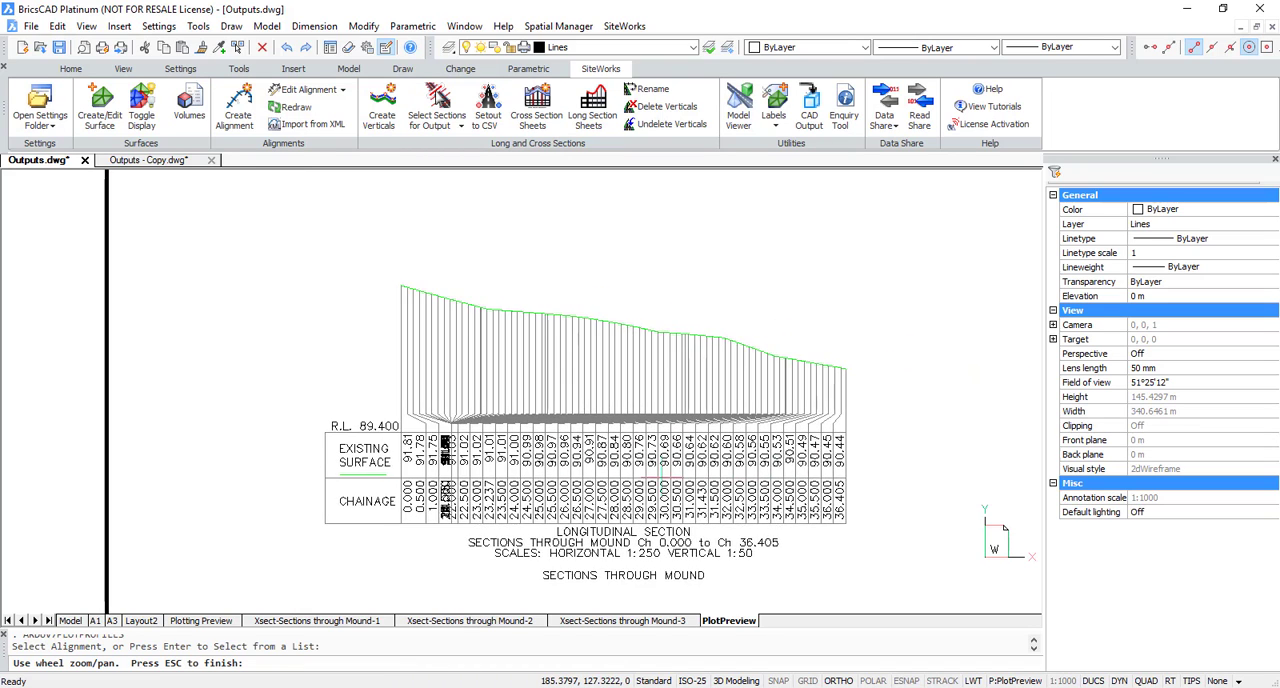
middle_click_drag(619, 467, 548, 469)
key("Escape")
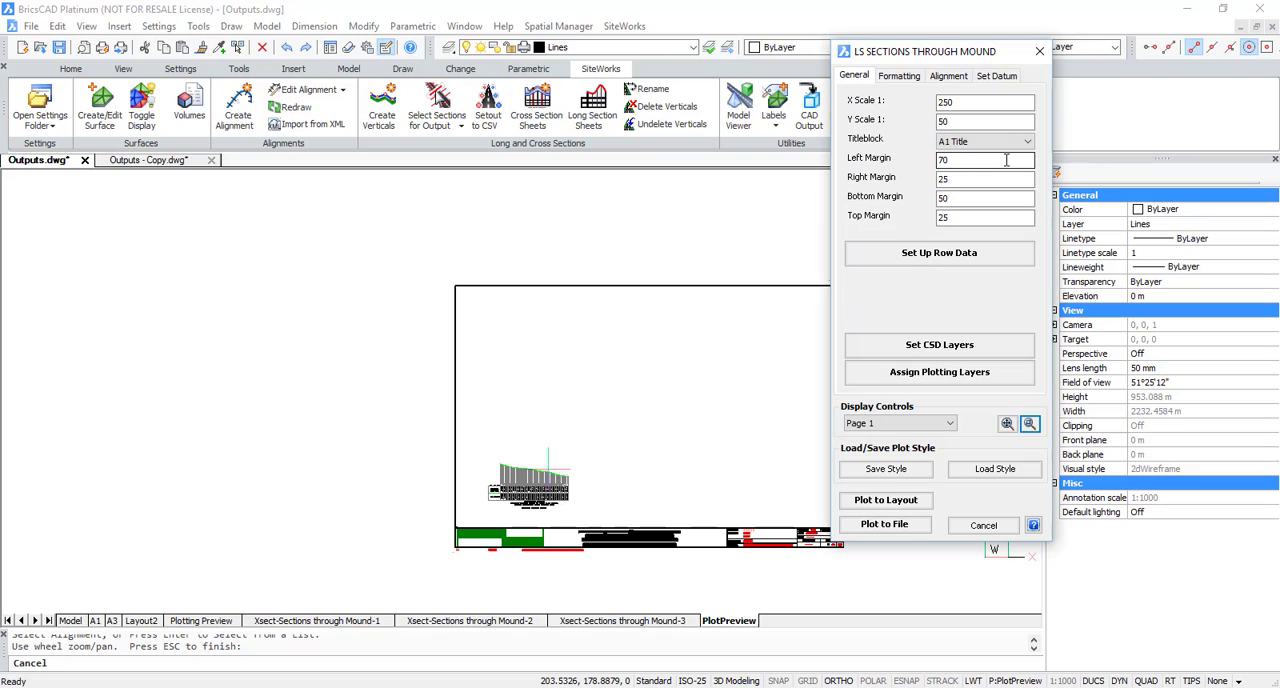
Step: Set the long section's X scale to 1:50 and Y scale to 1:25
left_click(978, 103)
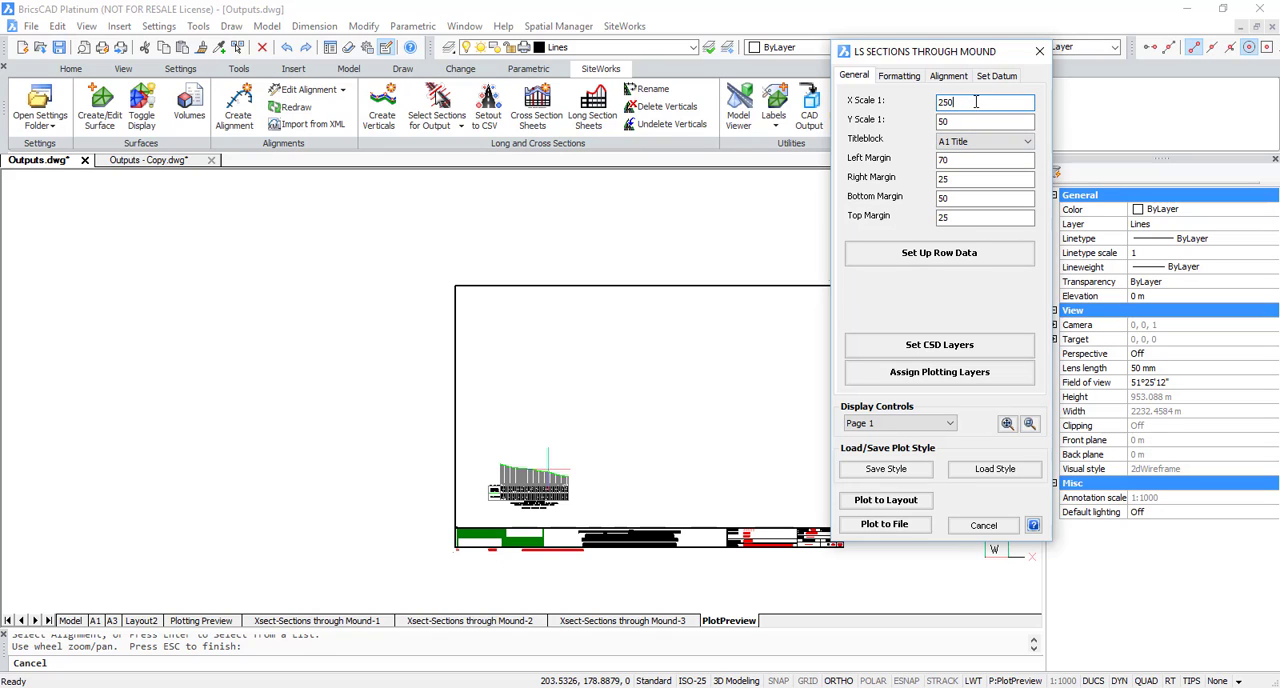
left_click_drag(978, 103, 938, 100)
type("50")
key("Tab")
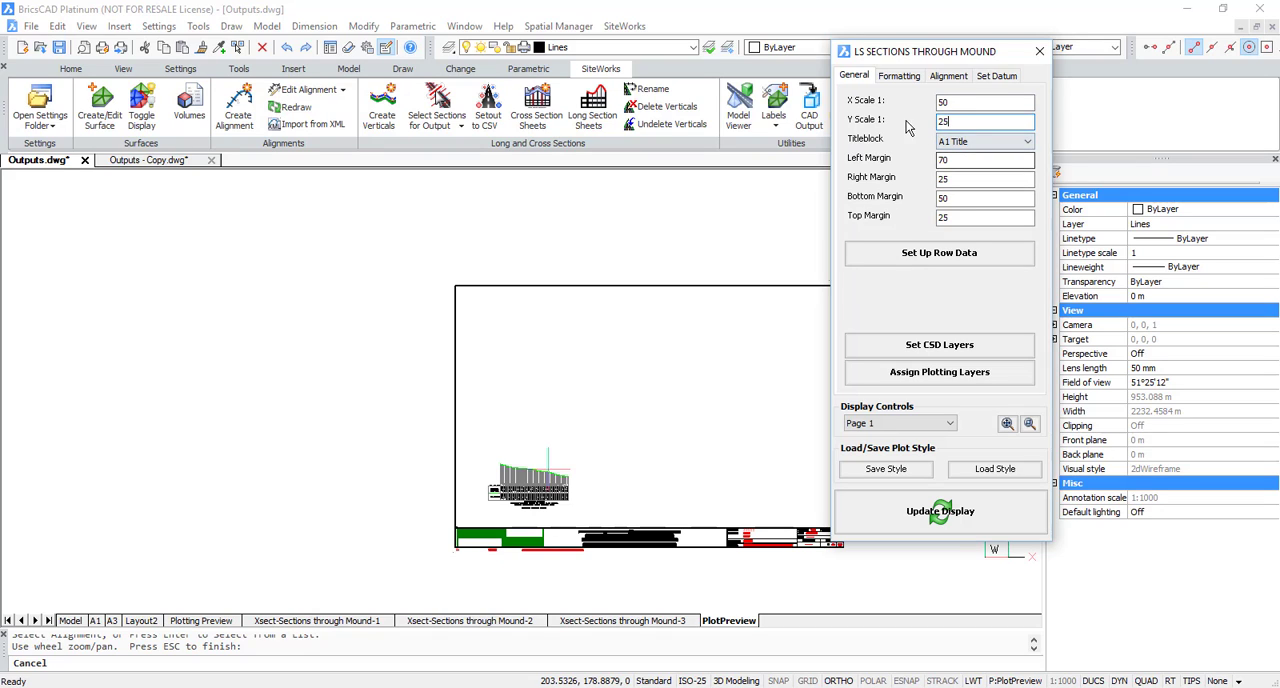
Step: Set the sheet's left margin to 50 and refresh the plot preview
left_click(960, 160)
left_click_drag(958, 162, 890, 165)
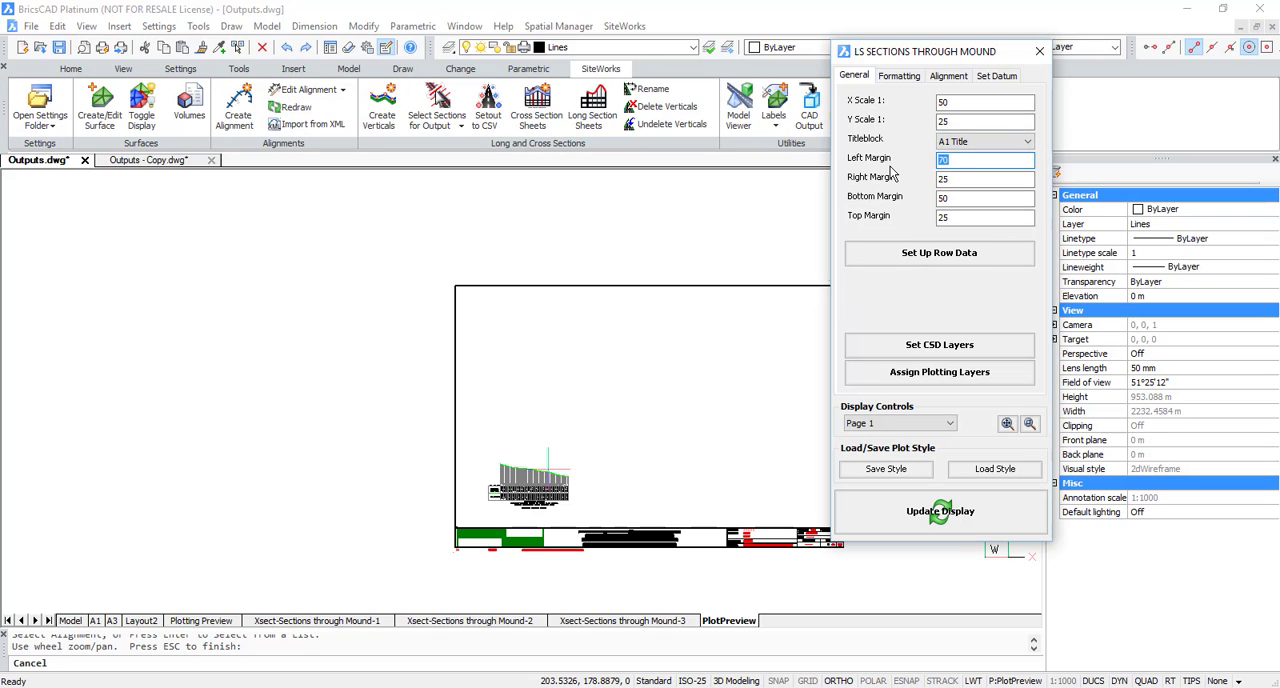
type("50")
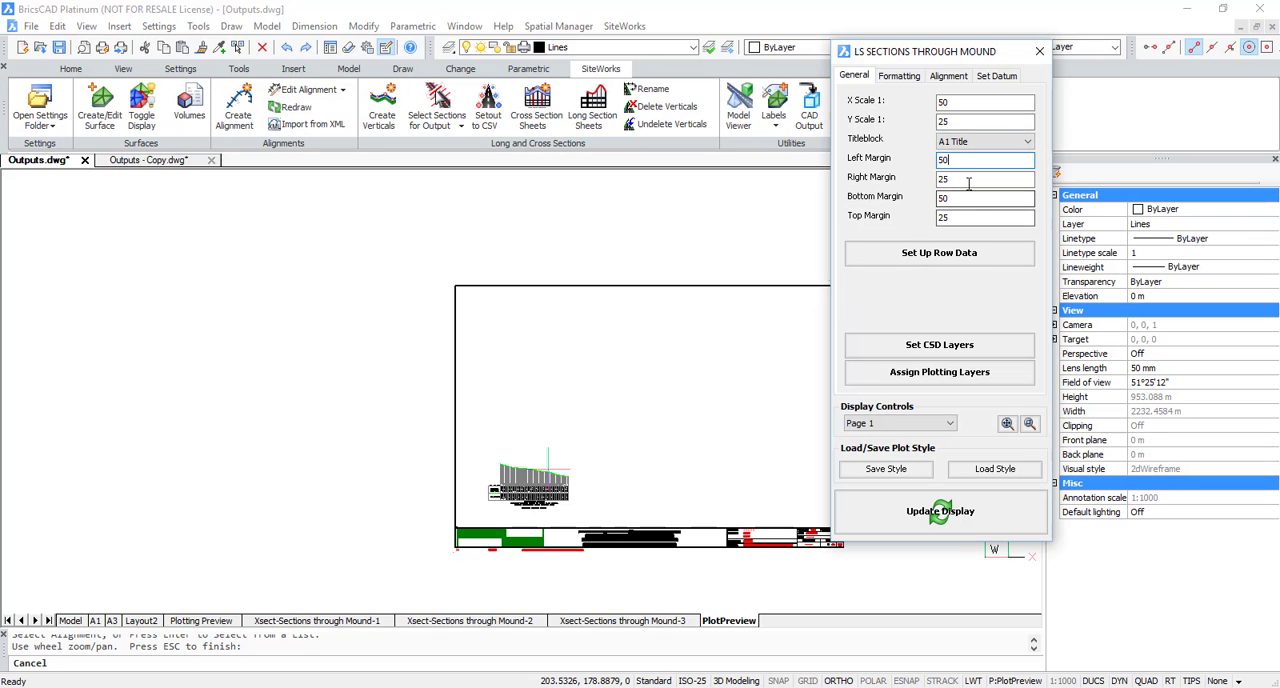
left_click(938, 257)
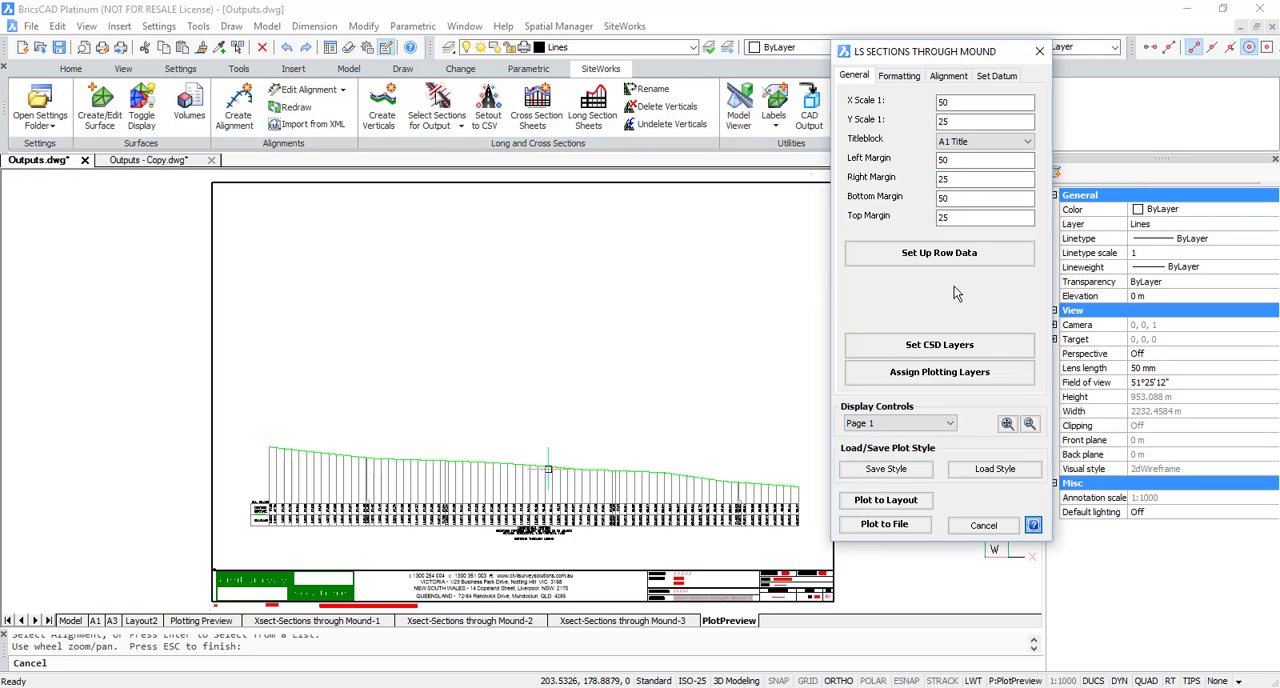
Step: Check Page 2 of the long section preview and return to Page 1
left_click(895, 423)
left_click(880, 452)
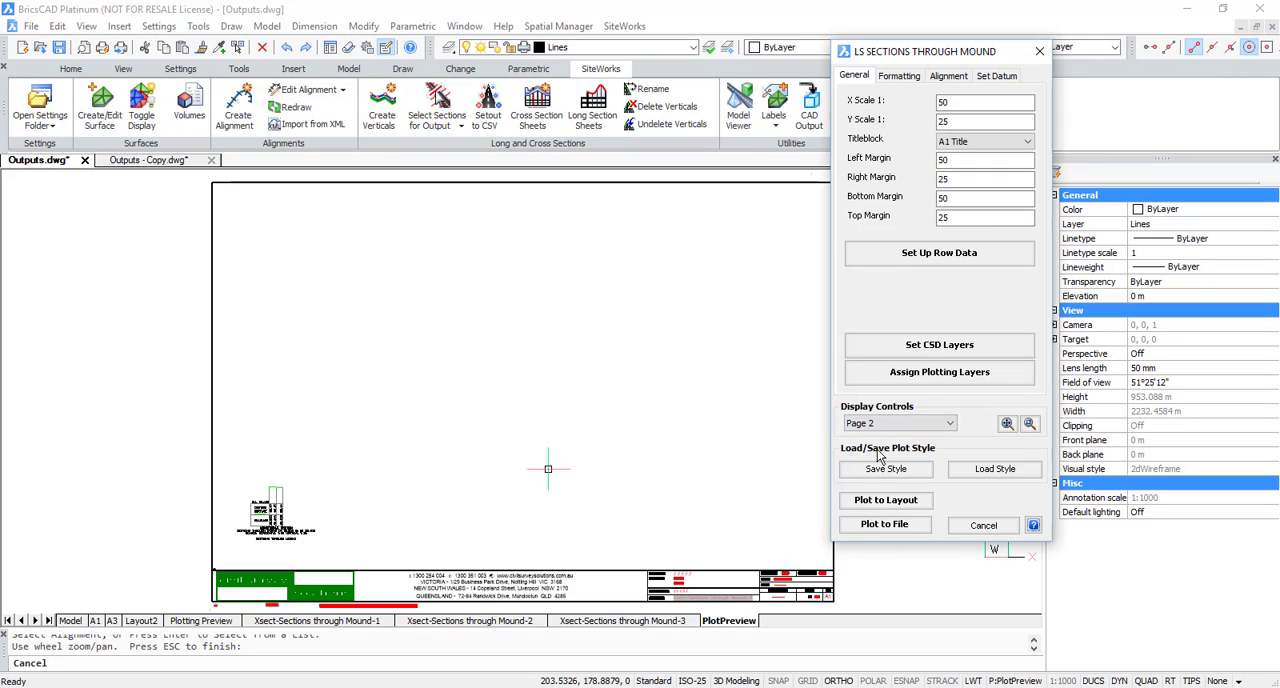
left_click(947, 423)
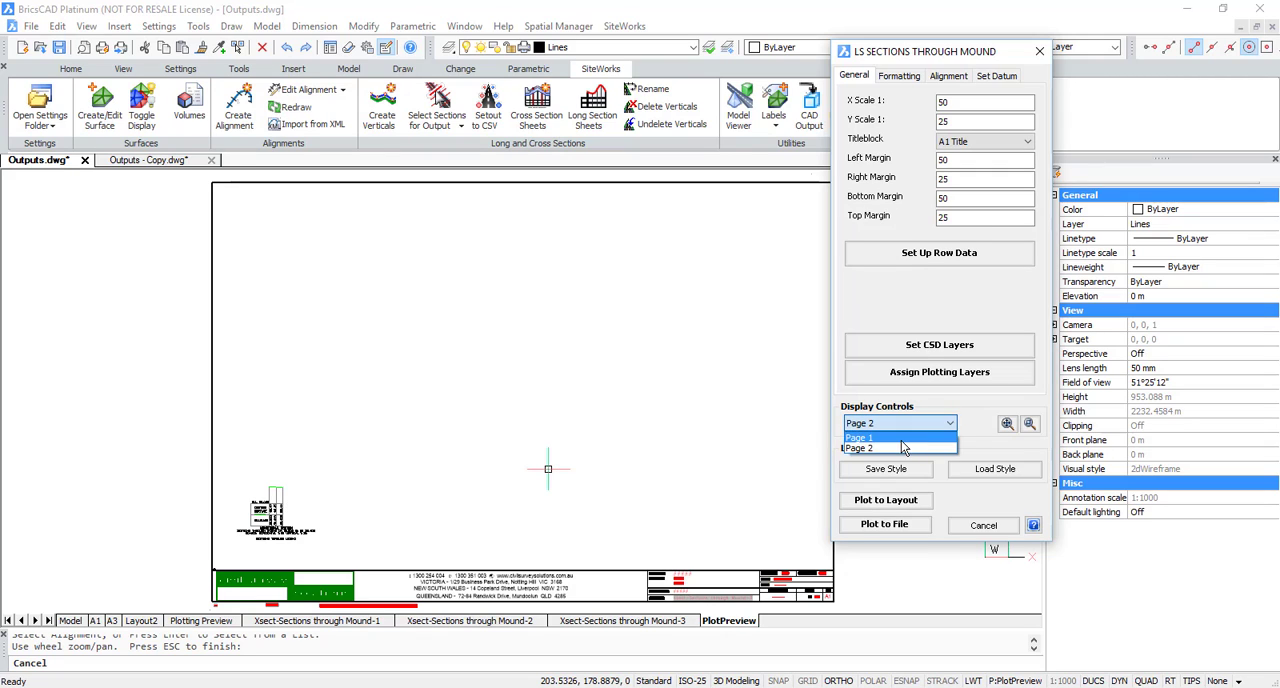
left_click(904, 440)
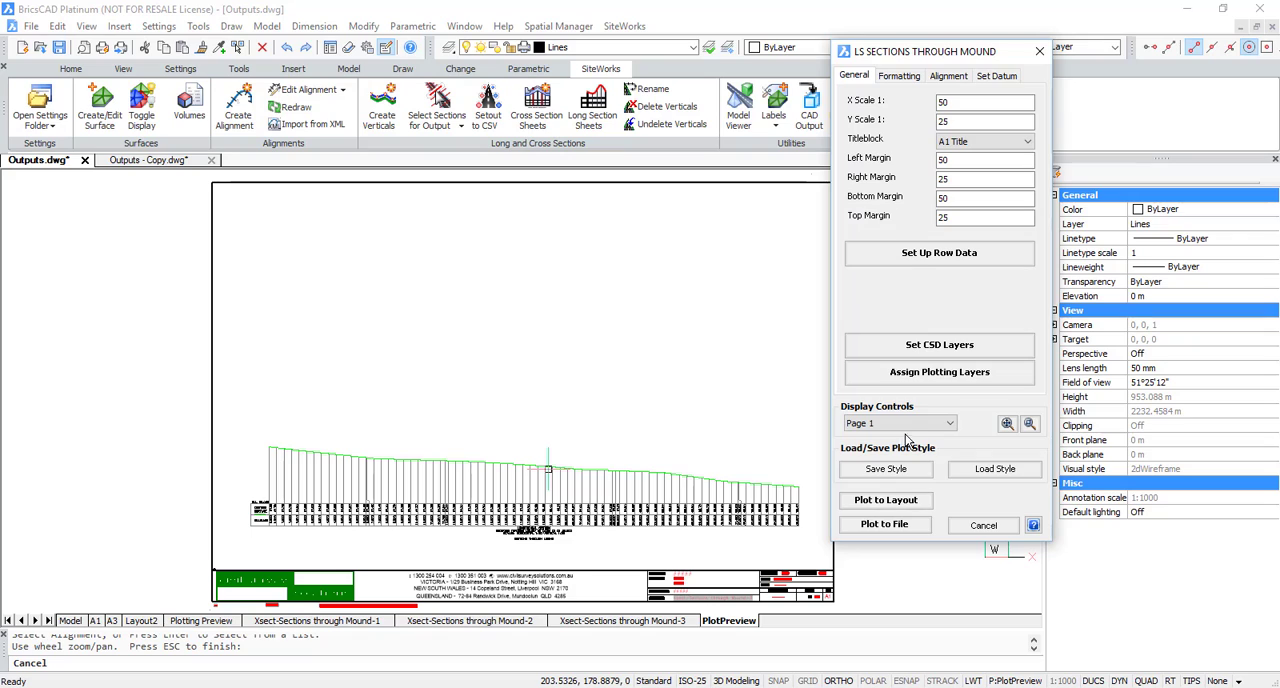
Step: Reduce the sheet's left margin to 30 and update the plot preview
left_click_drag(952, 161, 862, 154)
type("30")
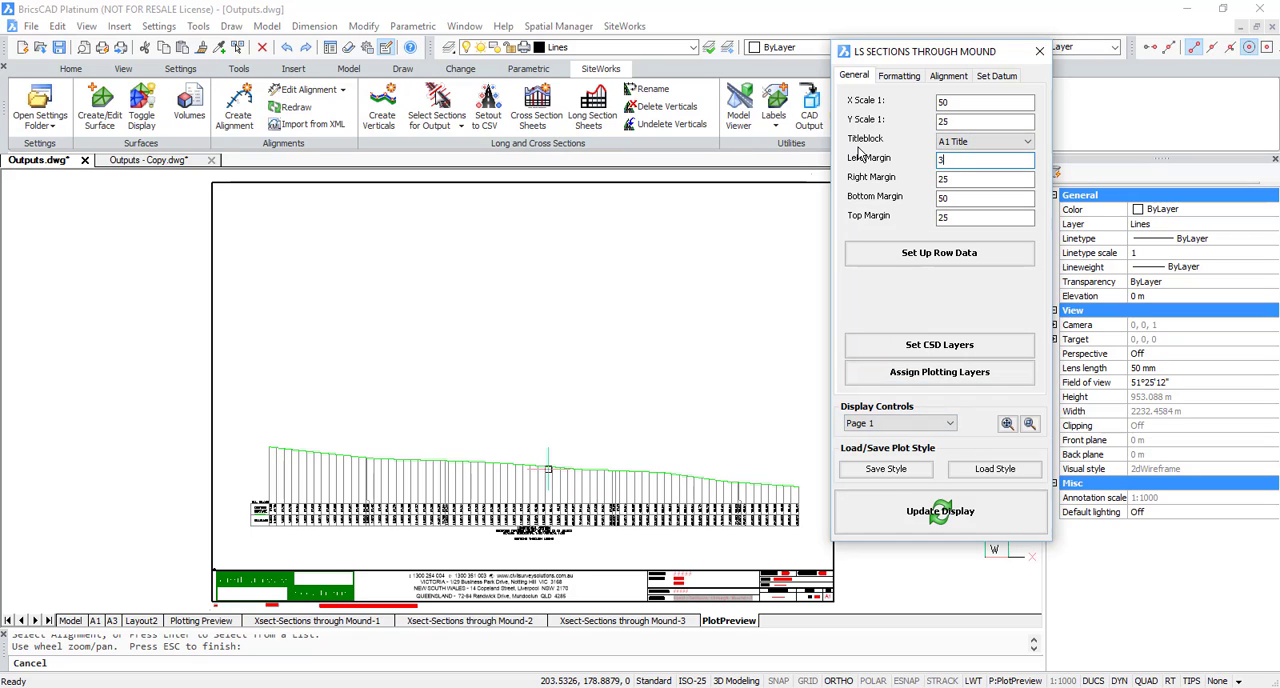
left_click(938, 516)
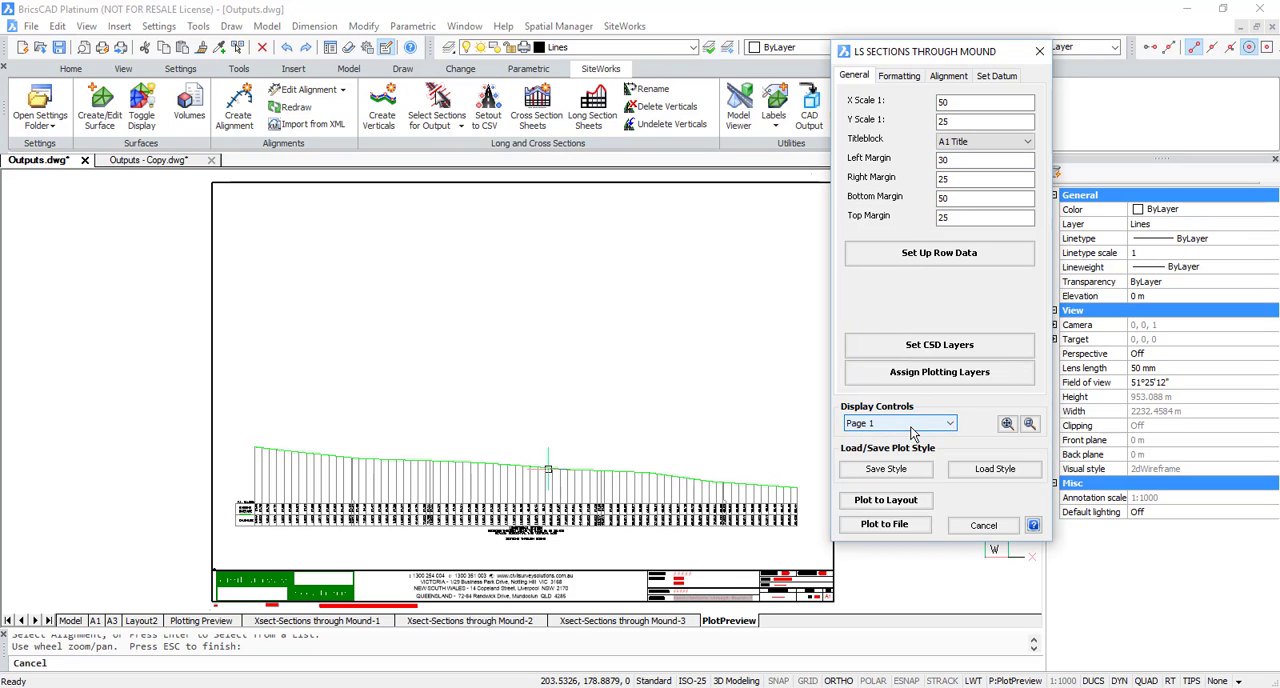
Step: Set the long section's Y scale to 1:10 and update the plot preview
double_click(955, 124)
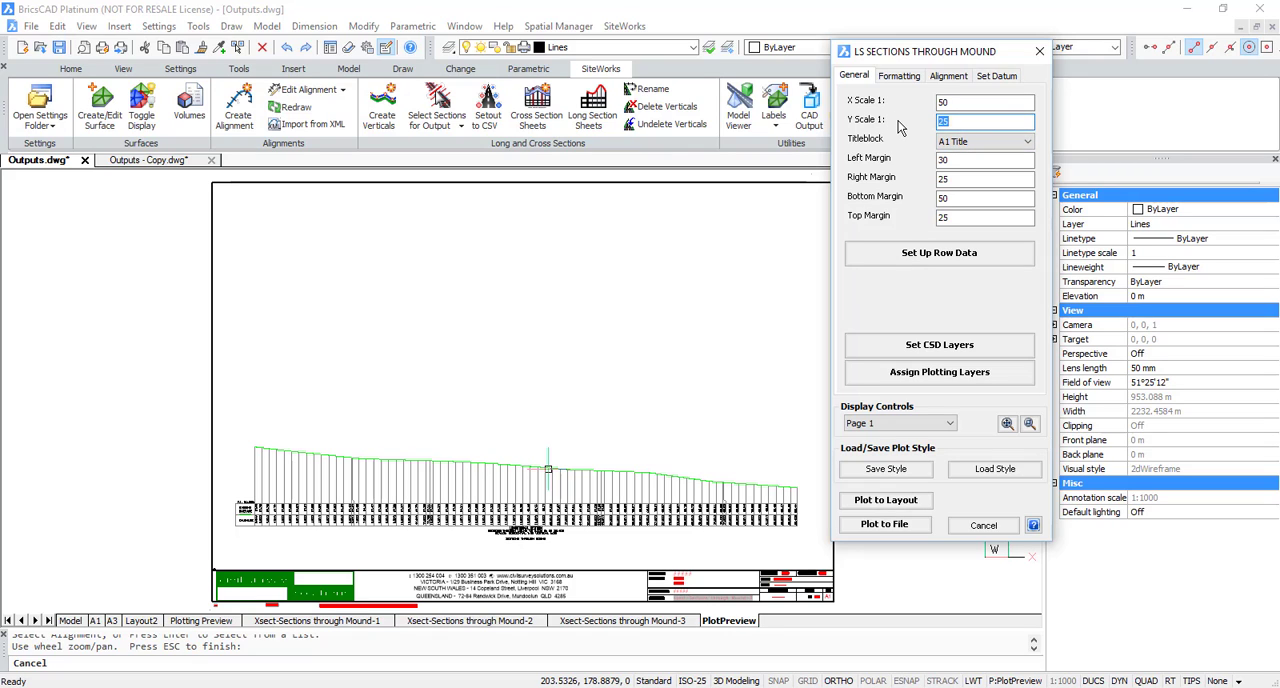
type("10")
left_click(958, 506)
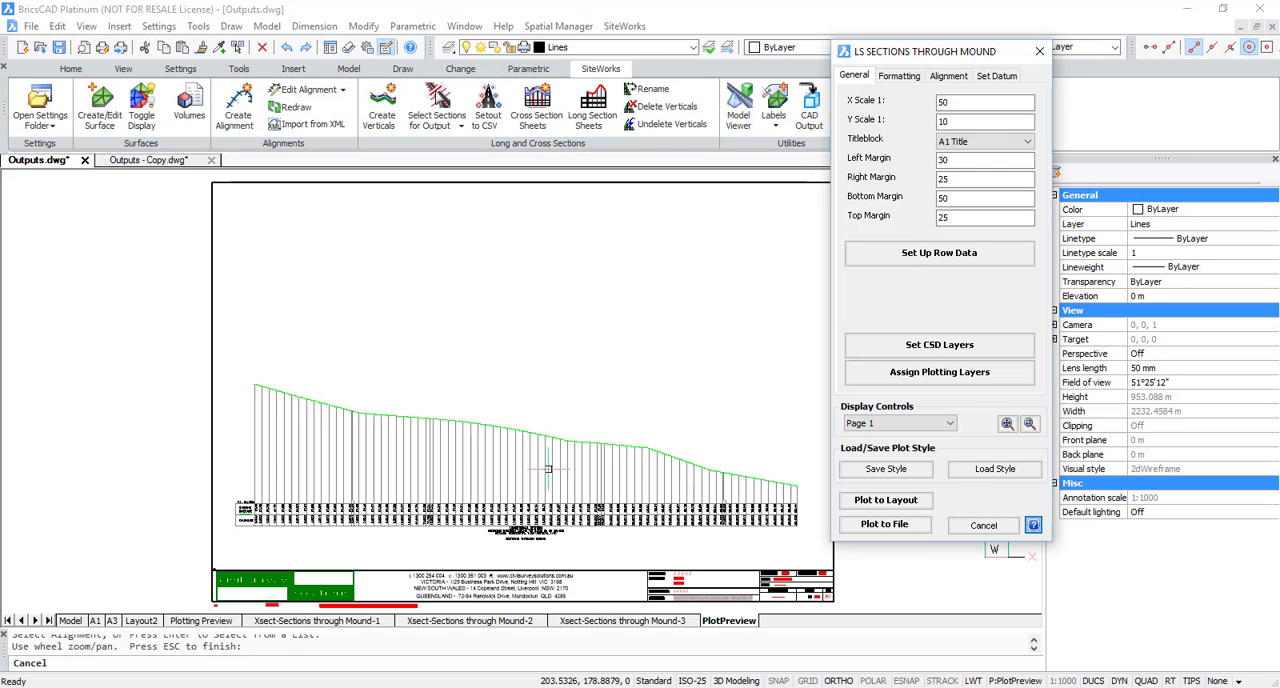
Step: Set the long section's Y scale to 1:25 and update the plot preview
double_click(950, 121)
type("25")
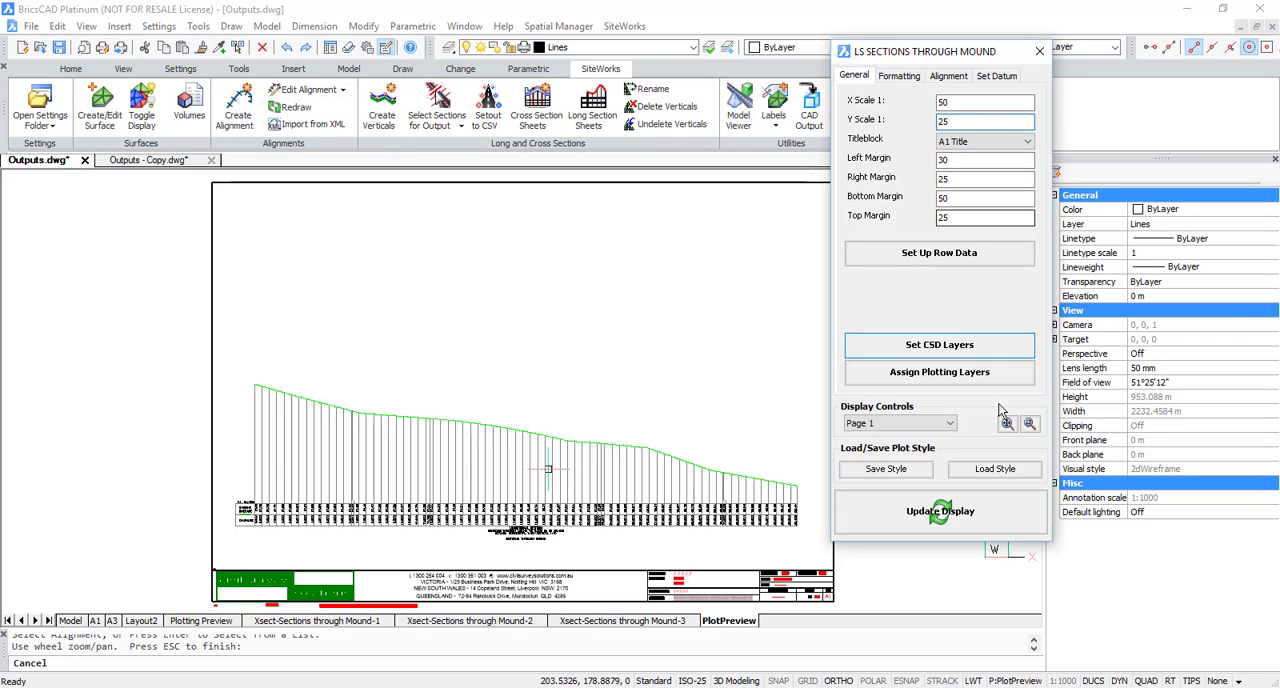
left_click(963, 512)
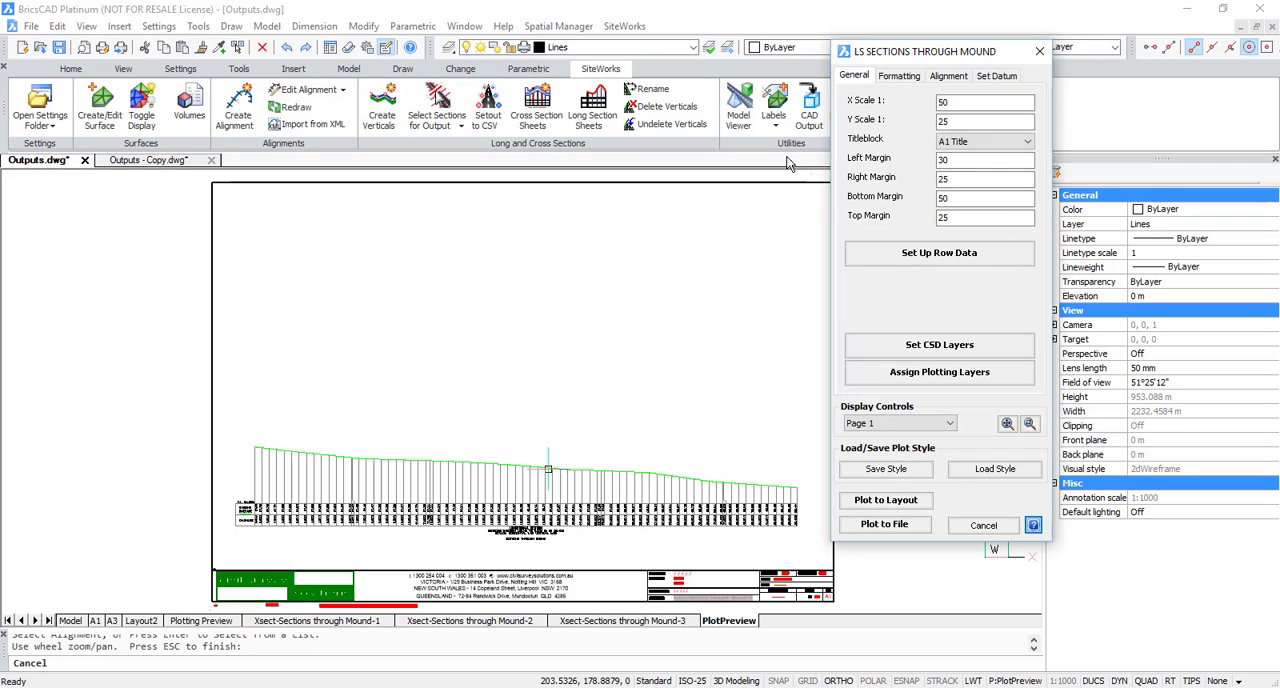
Step: Add a Vertical Grading band from the SECTIONS THROUGH MOUND string, with levels sampled from Mound Surface
left_click(958, 258)
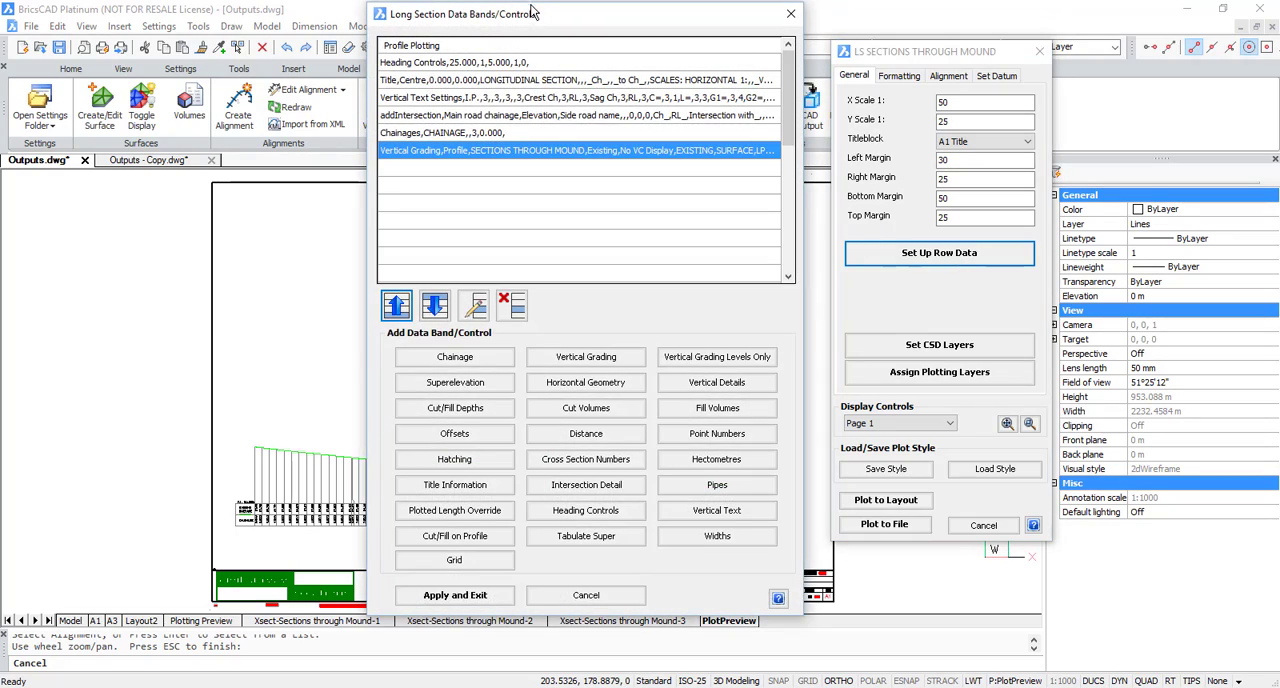
left_click_drag(548, 20, 918, 28)
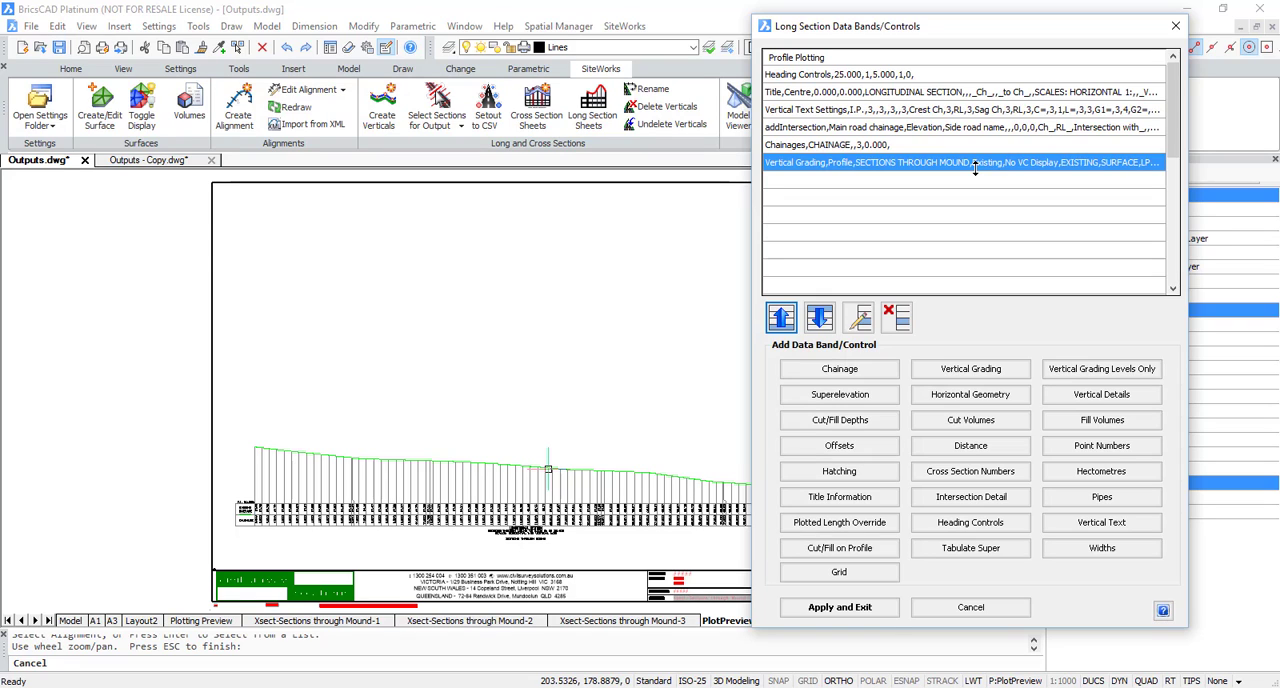
left_click(978, 369)
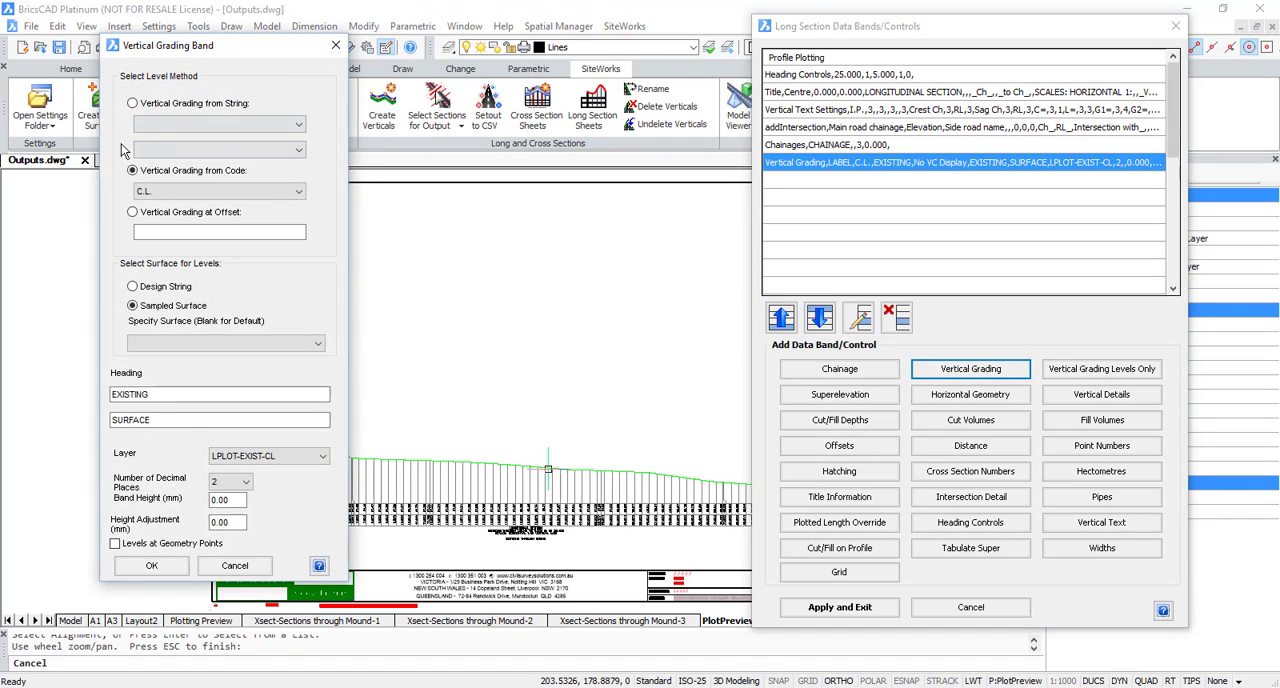
left_click(133, 103)
left_click(153, 124)
left_click(176, 140)
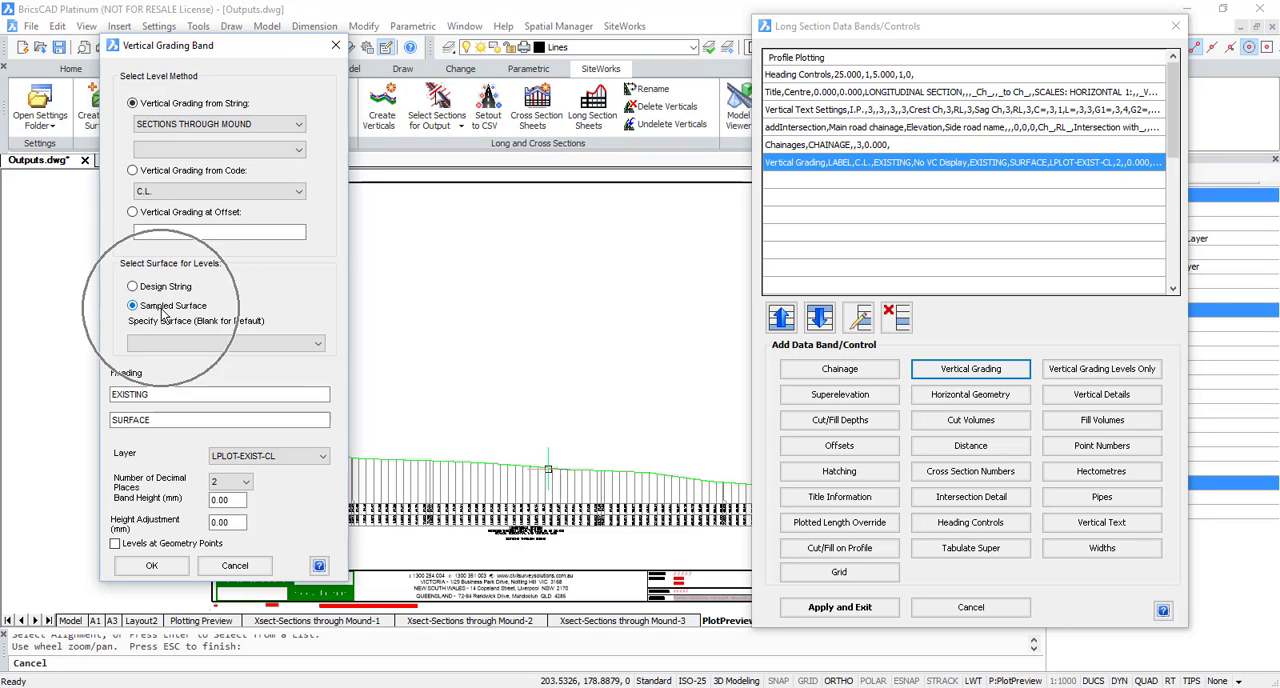
left_click(316, 348)
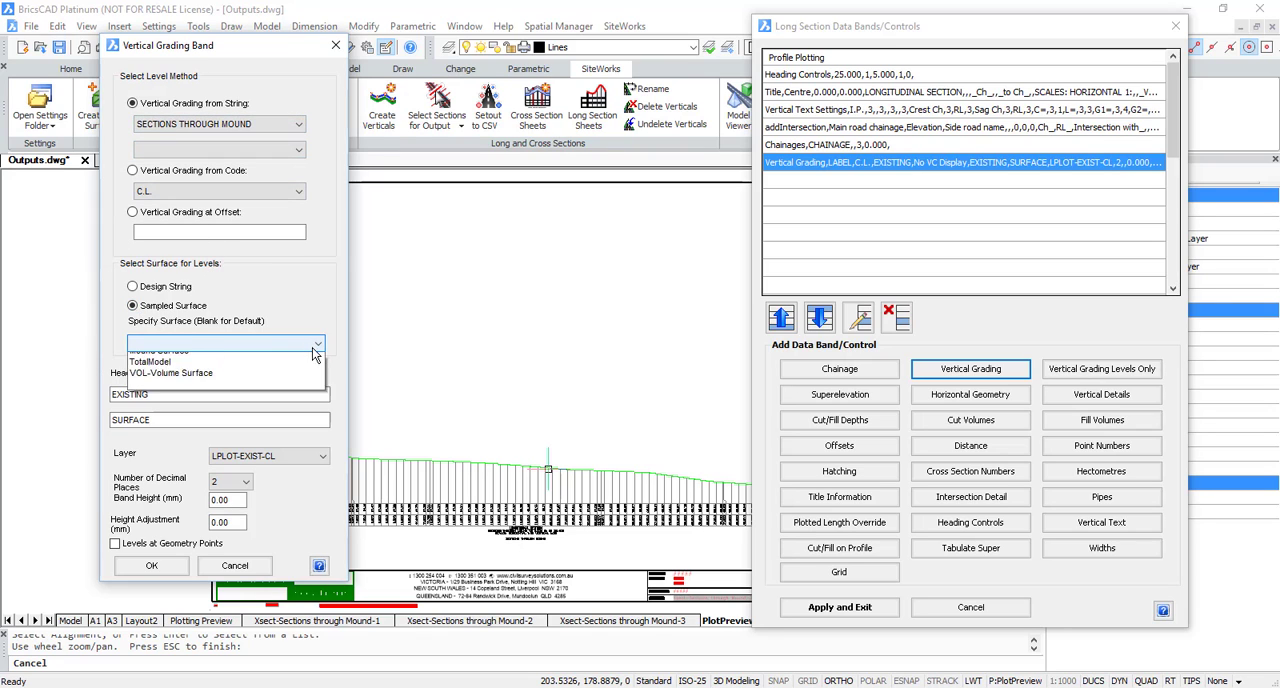
left_click(170, 373)
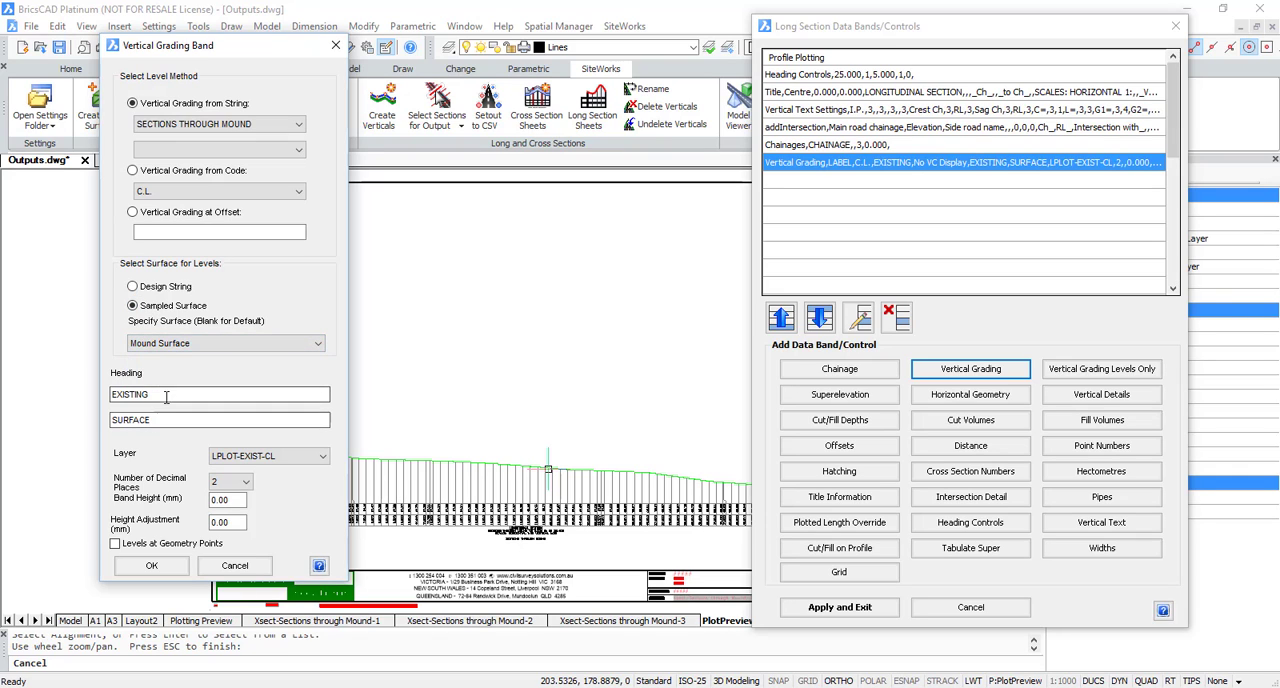
Step: Head the new grading band MOUND SURFACE on layer LPLOT-DESIGN-CL and apply the data bands to the sheet
left_click_drag(166, 397, 82, 397)
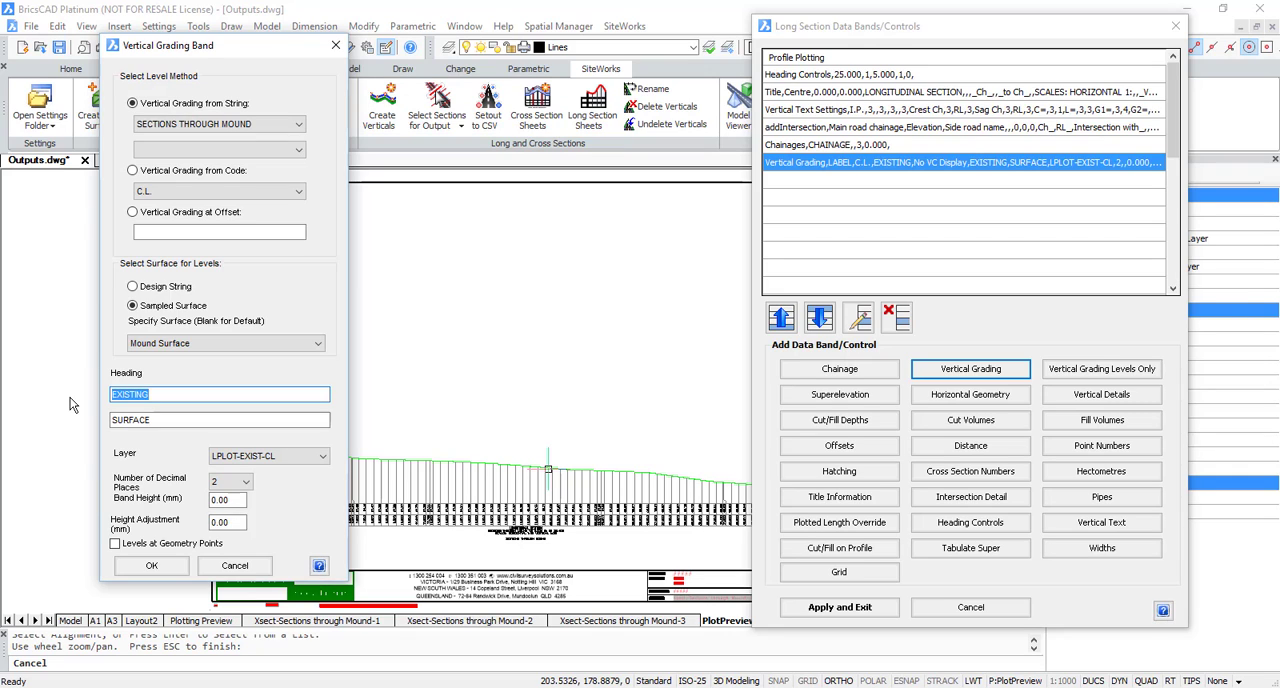
type("Mound")
left_click(290, 456)
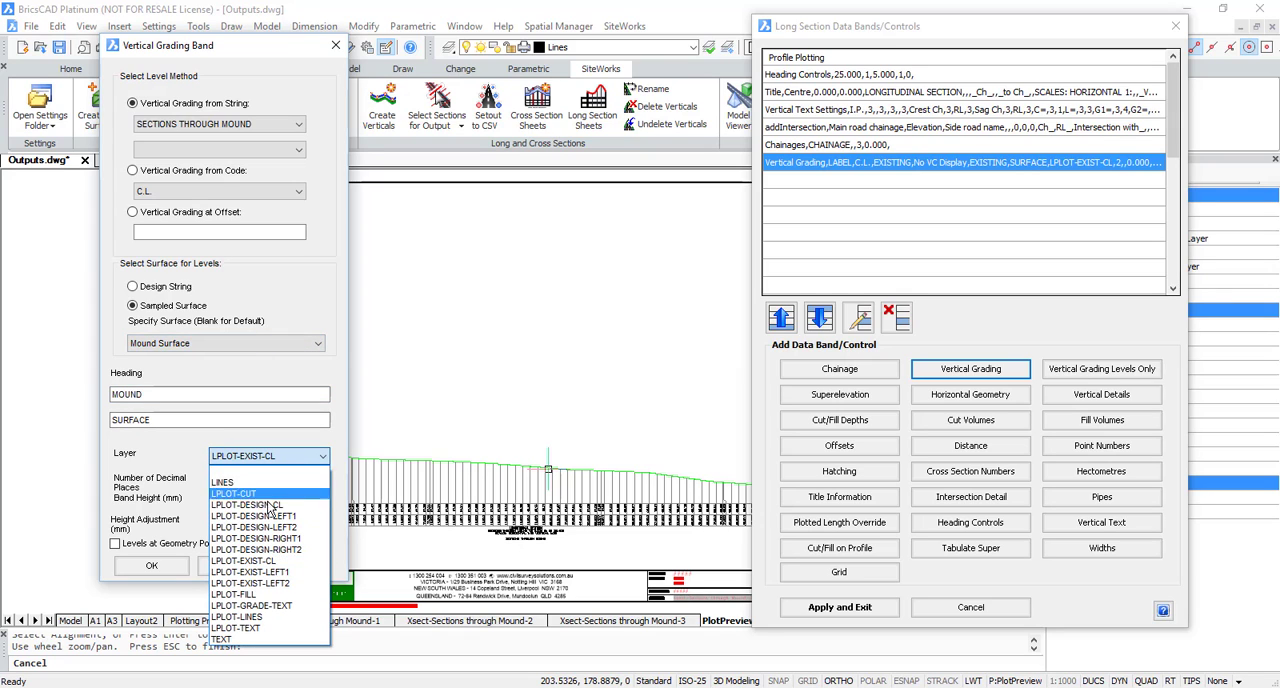
left_click(264, 507)
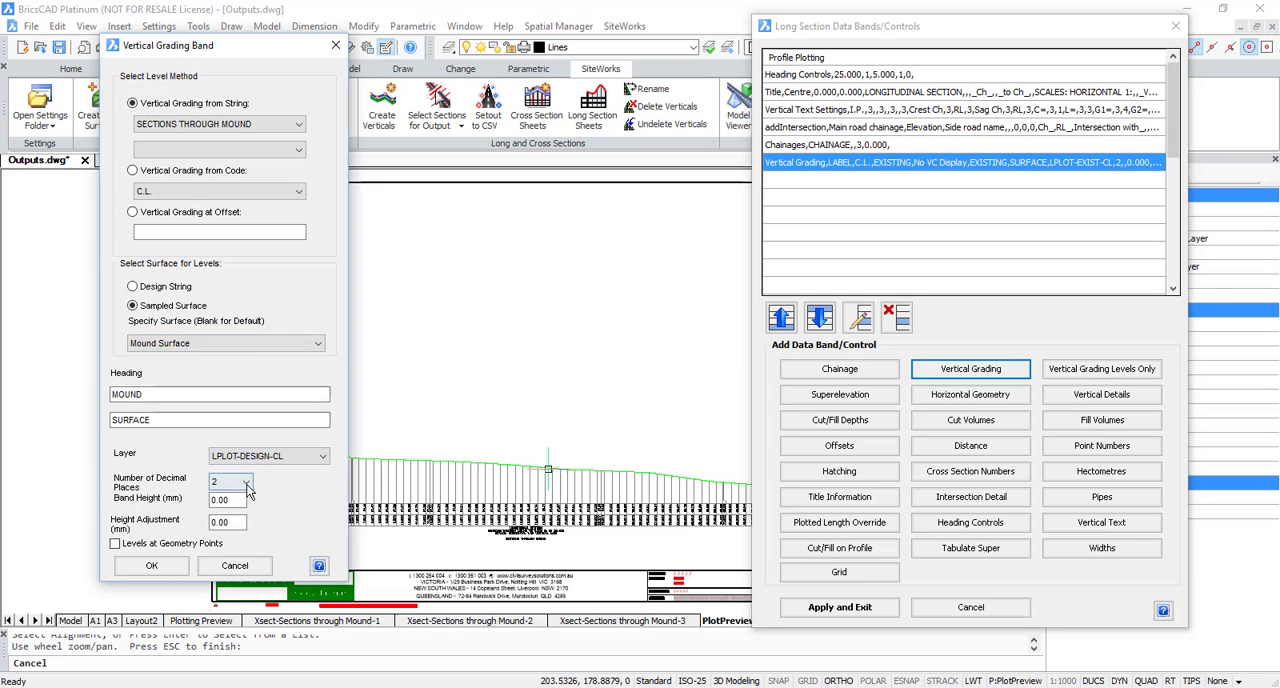
left_click(152, 566)
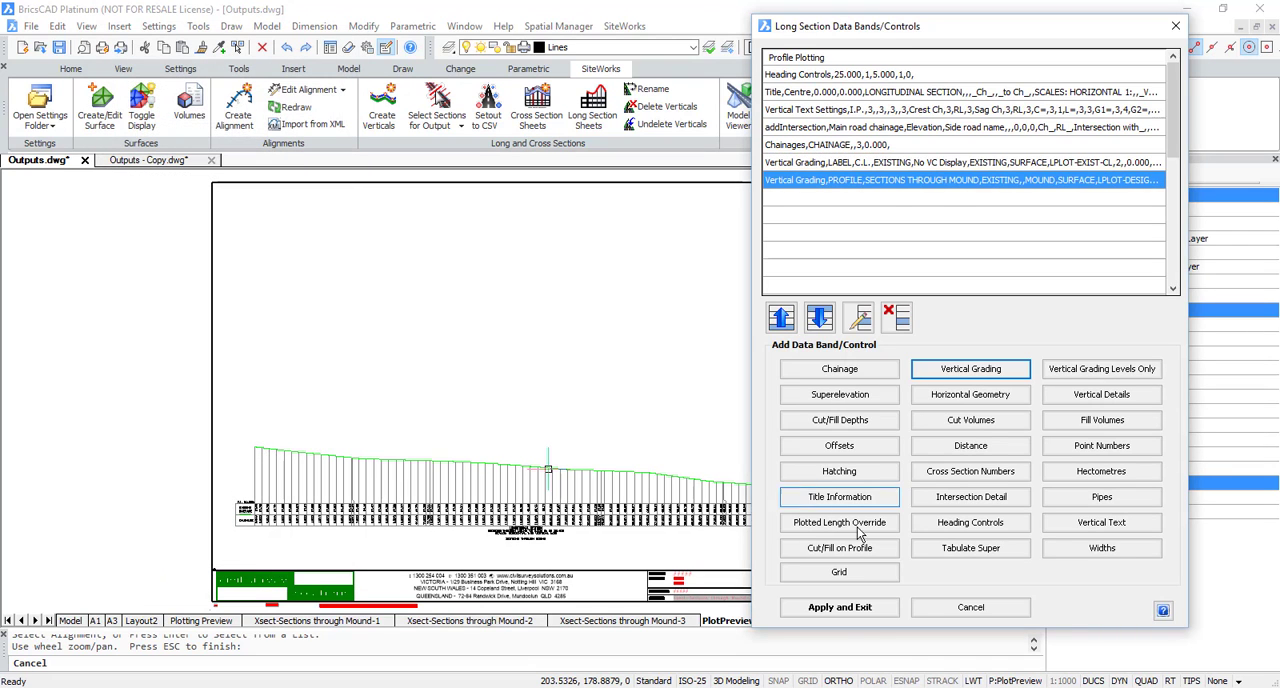
left_click(840, 607)
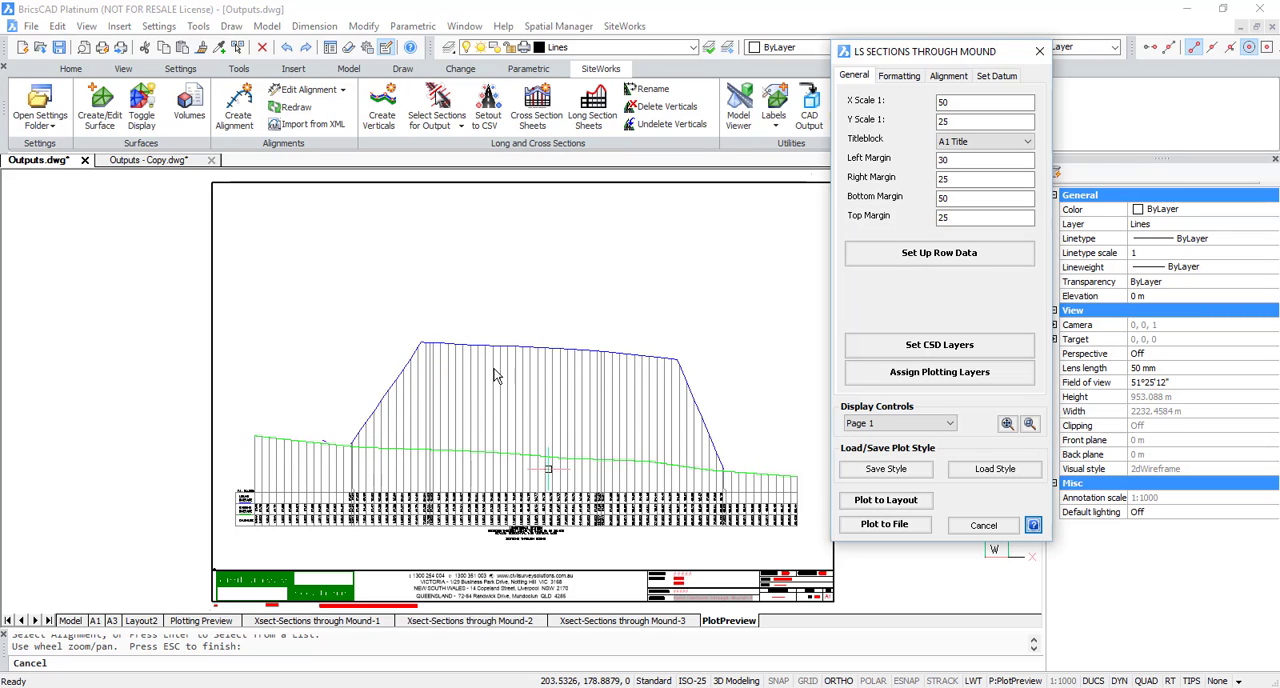
Step: Limit the long section to start chainage 5 and end chainage 32, and update the plot preview
left_click(943, 258)
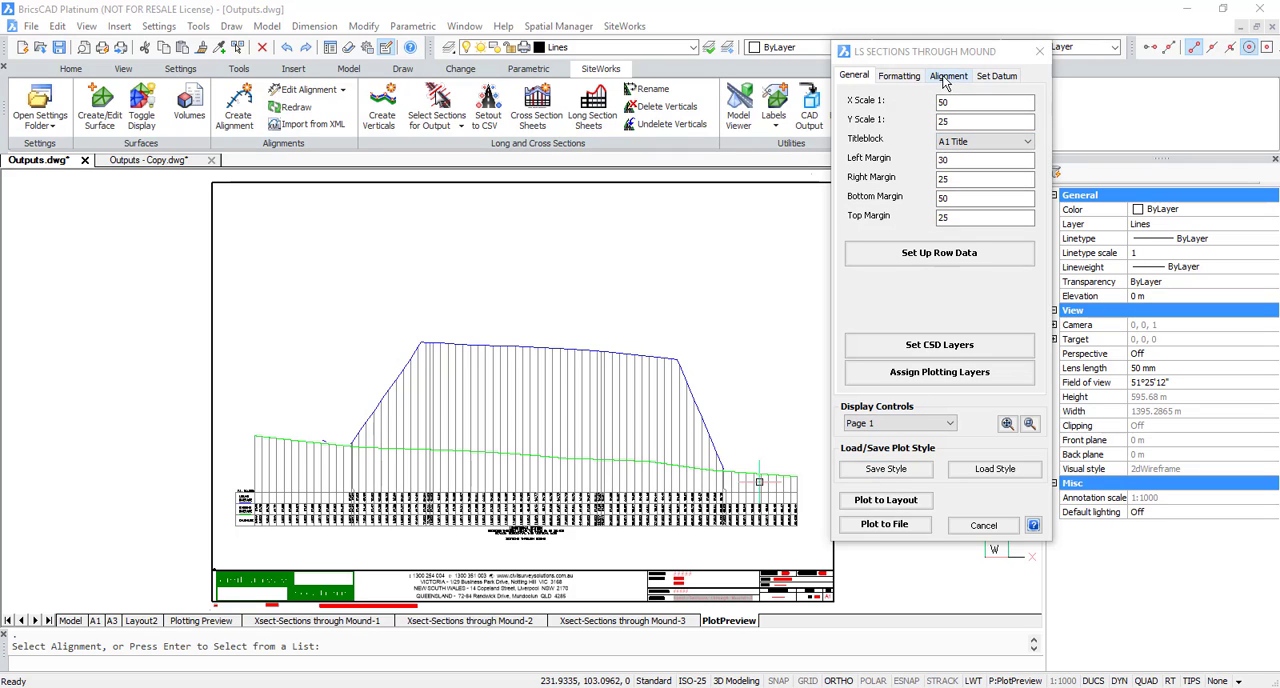
left_click(899, 76)
left_click(949, 96)
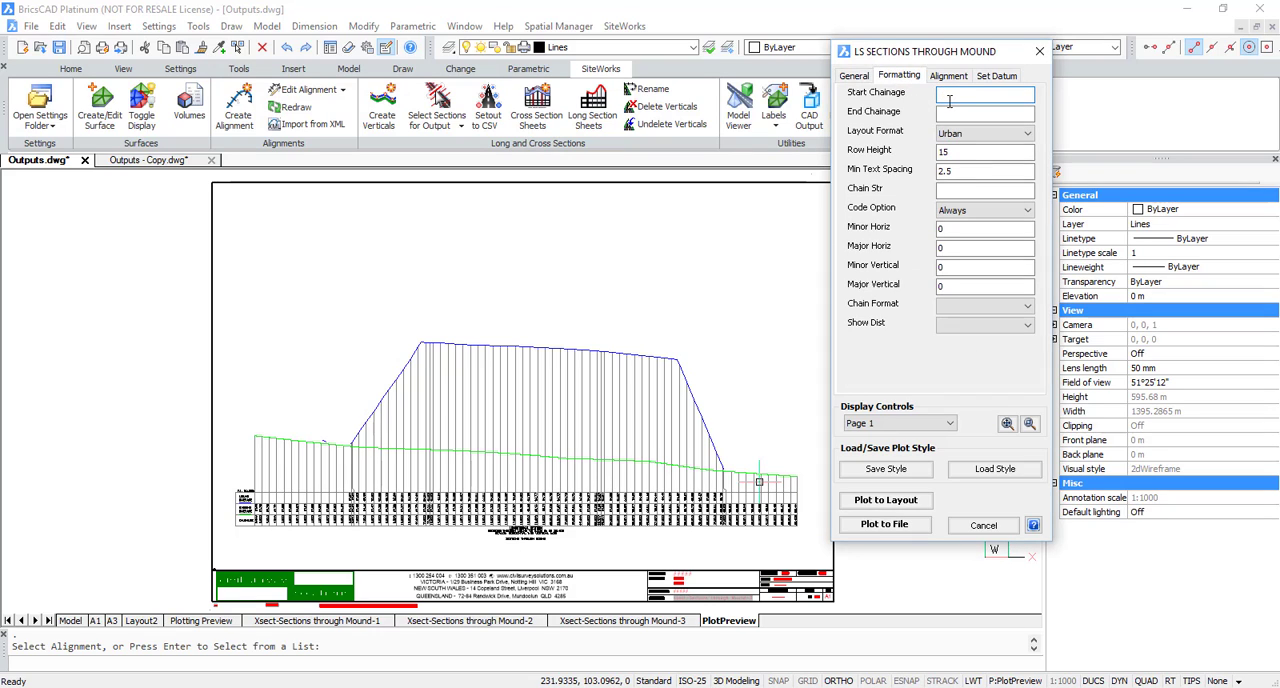
type("5")
left_click(960, 113)
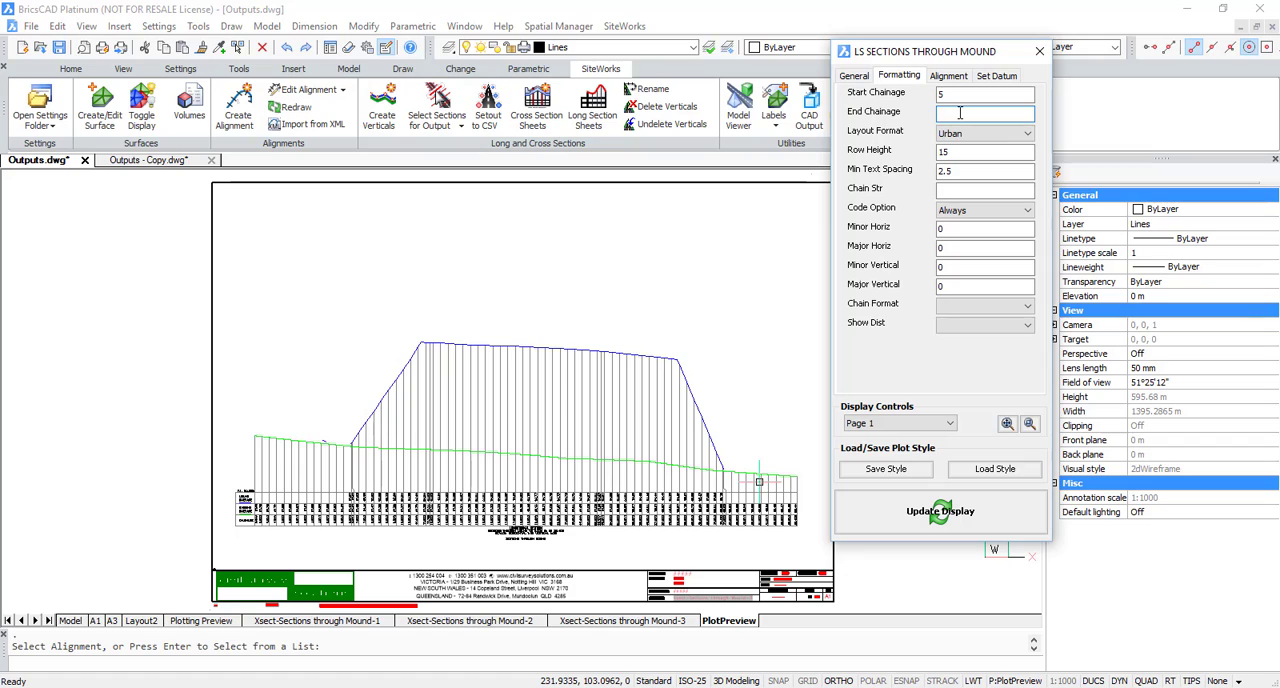
type("32")
left_click(940, 511)
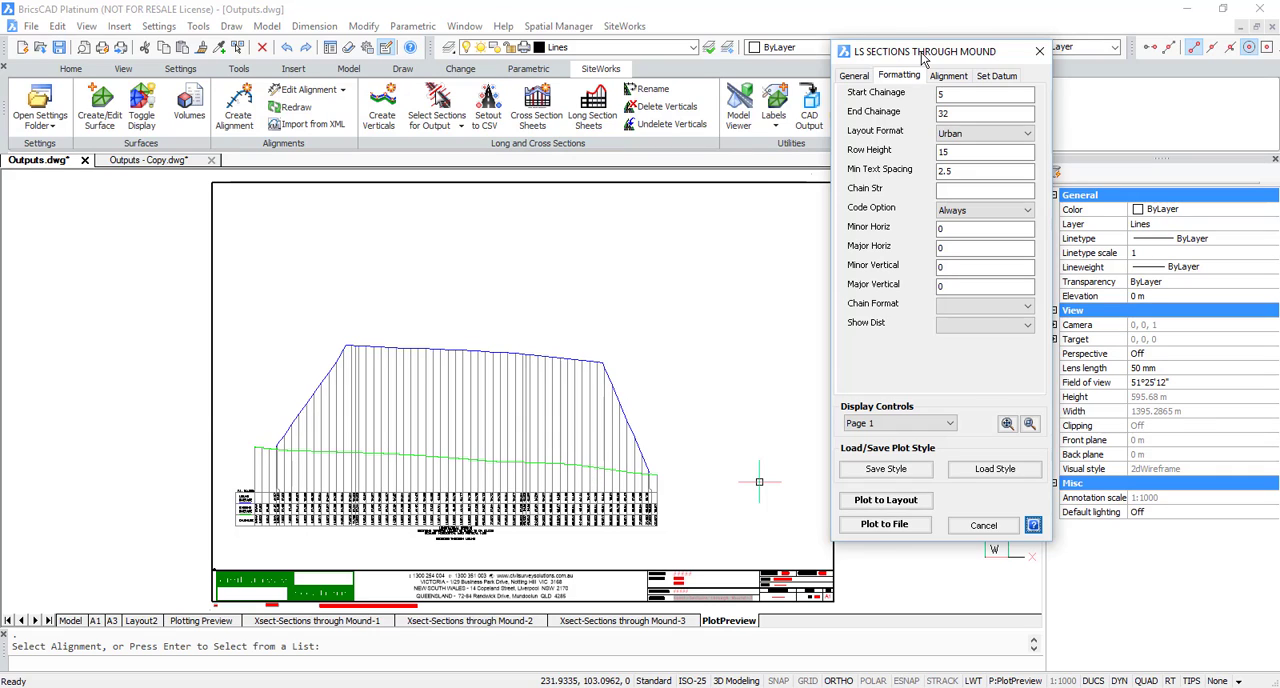
Step: Set the alignment's plan view width to 1.5 and update the plot preview
left_click(953, 80)
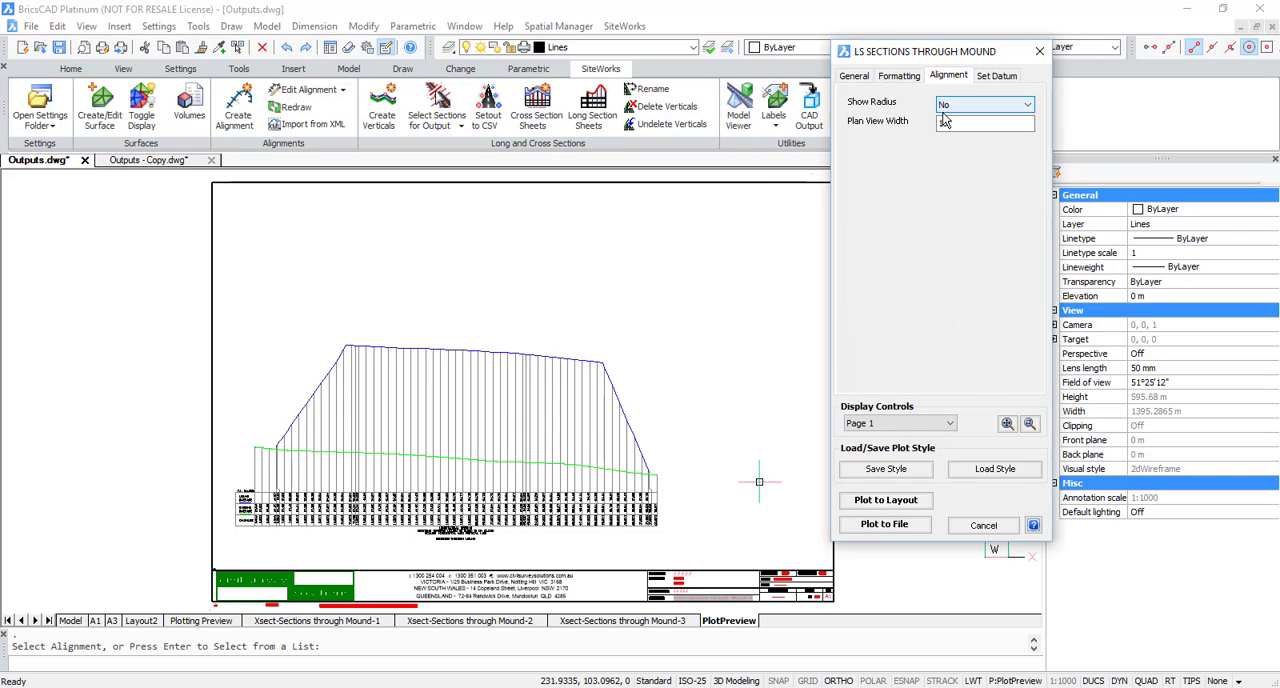
double_click(942, 124)
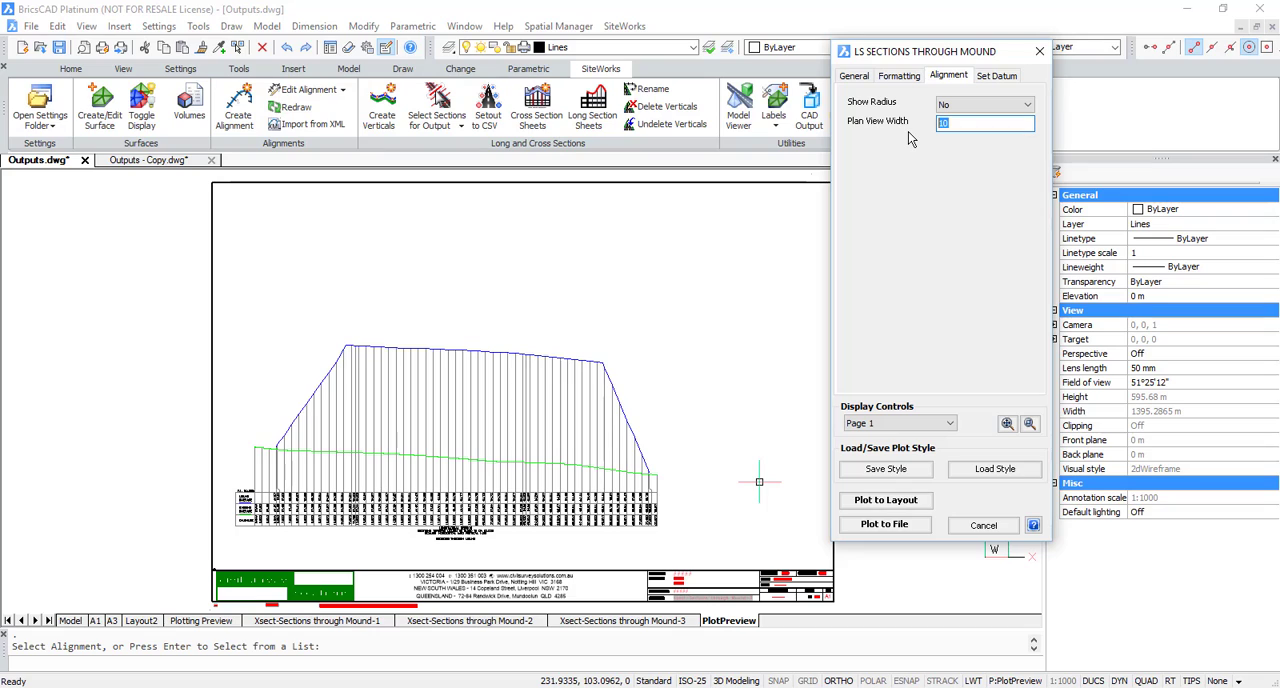
type("1")
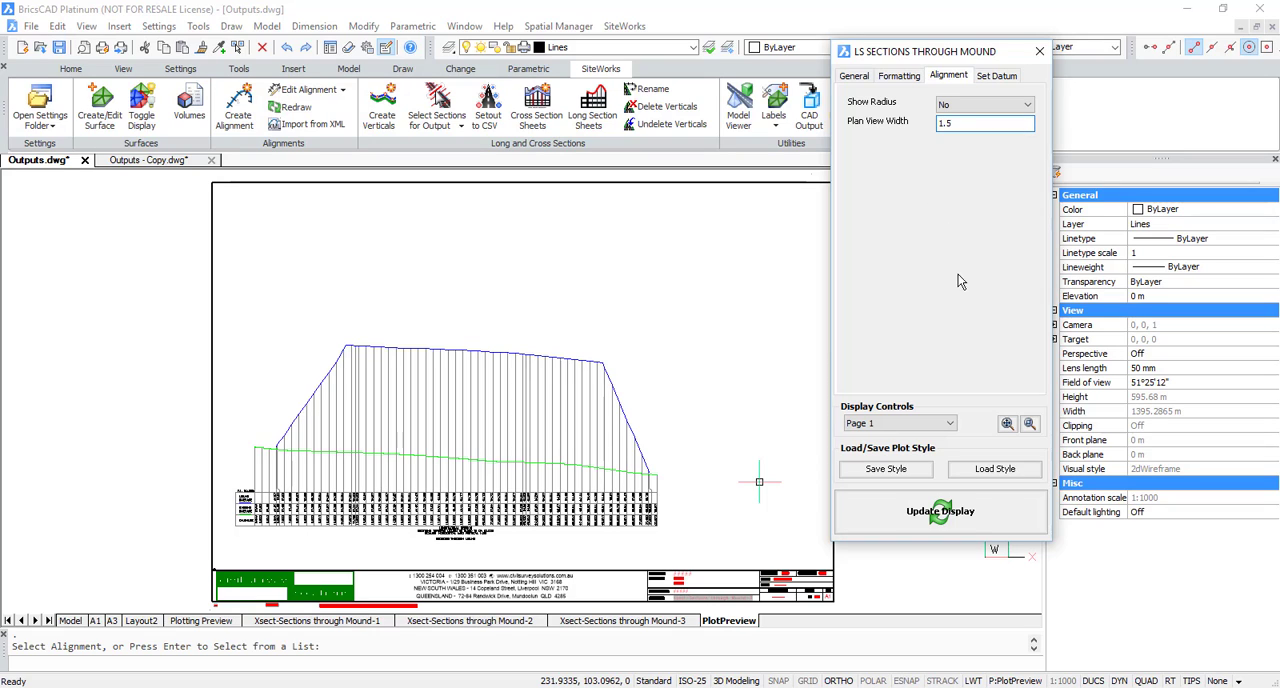
left_click(944, 516)
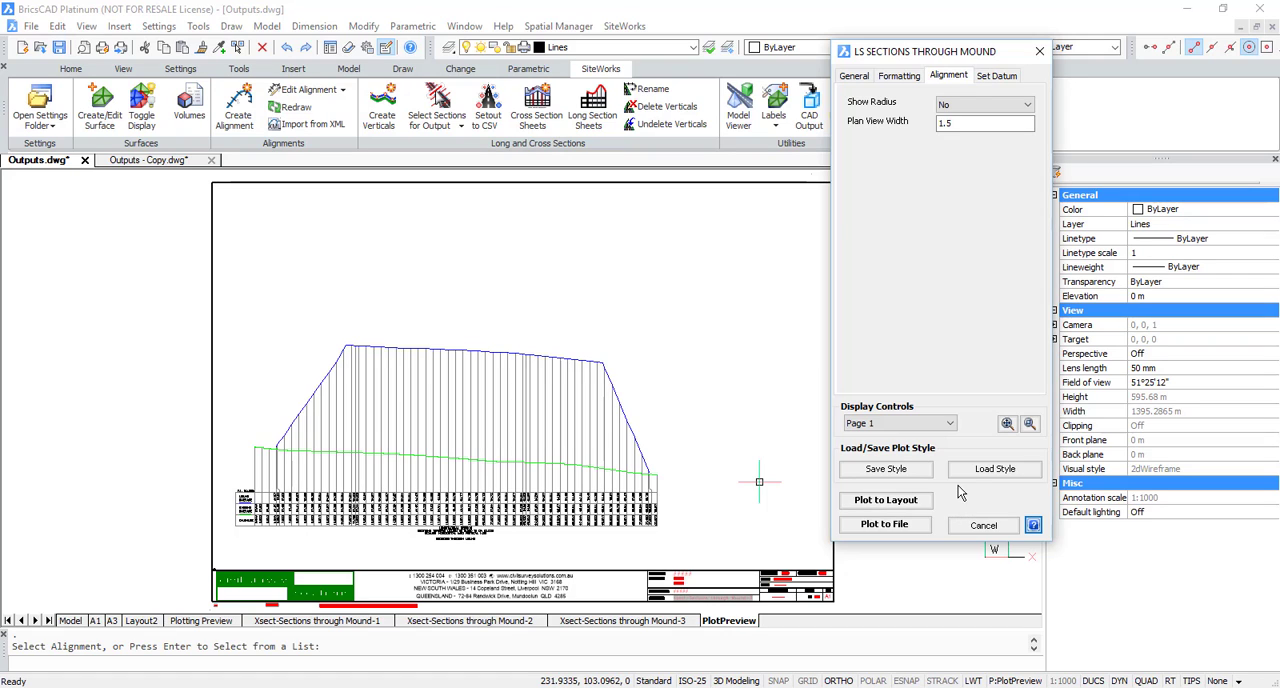
Step: Review the datum settings, and with the sheet setup closed examine the data rows below the profile
left_click(997, 76)
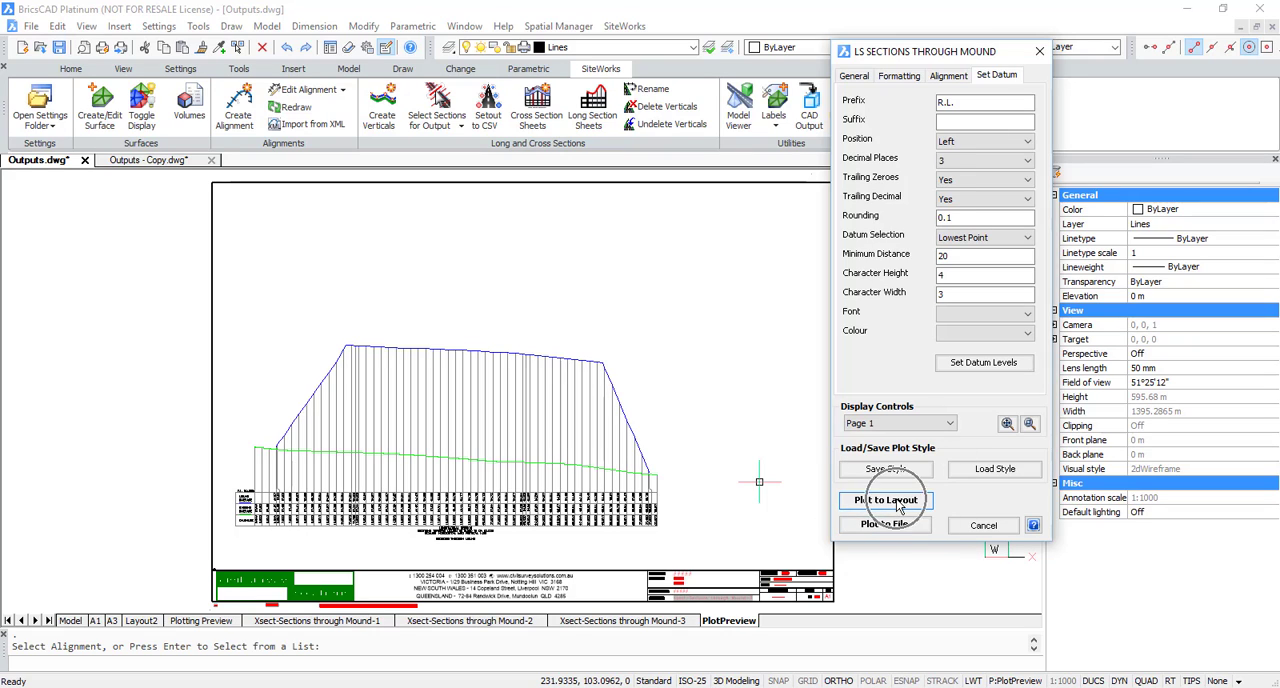
left_click(984, 526)
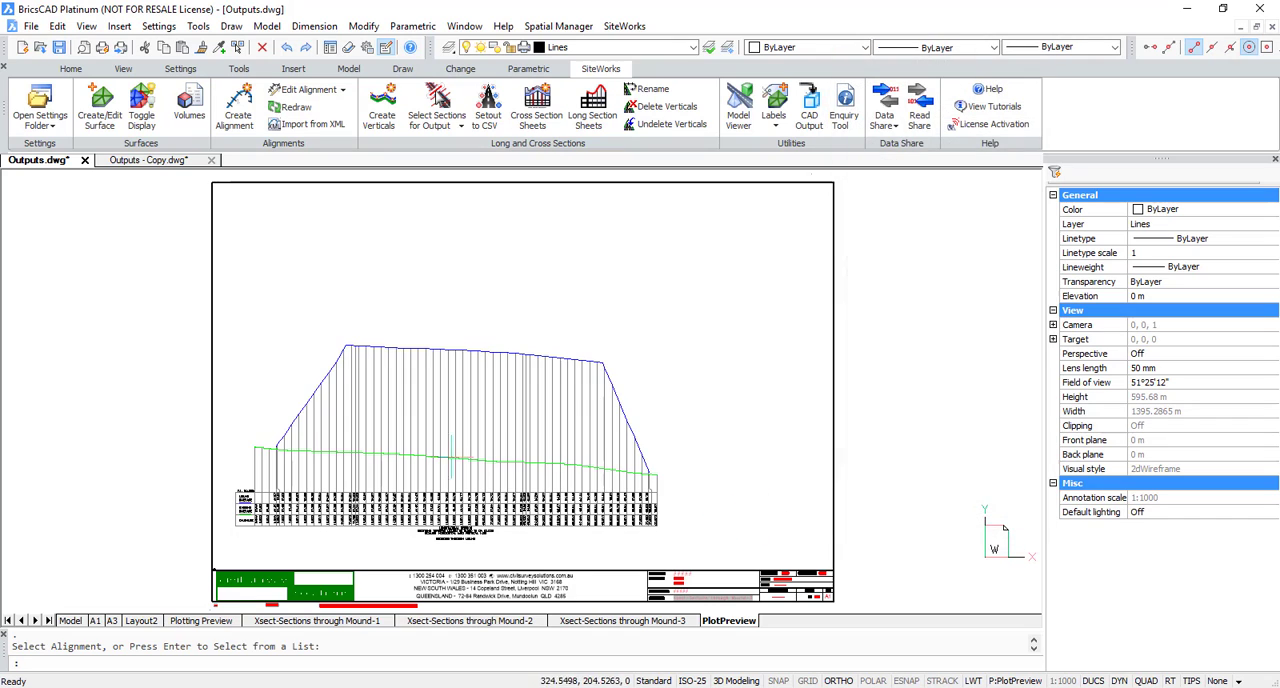
scroll(995, 545, "up", 5)
scroll(293, 491, "up", 2)
mouse_move(288, 535)
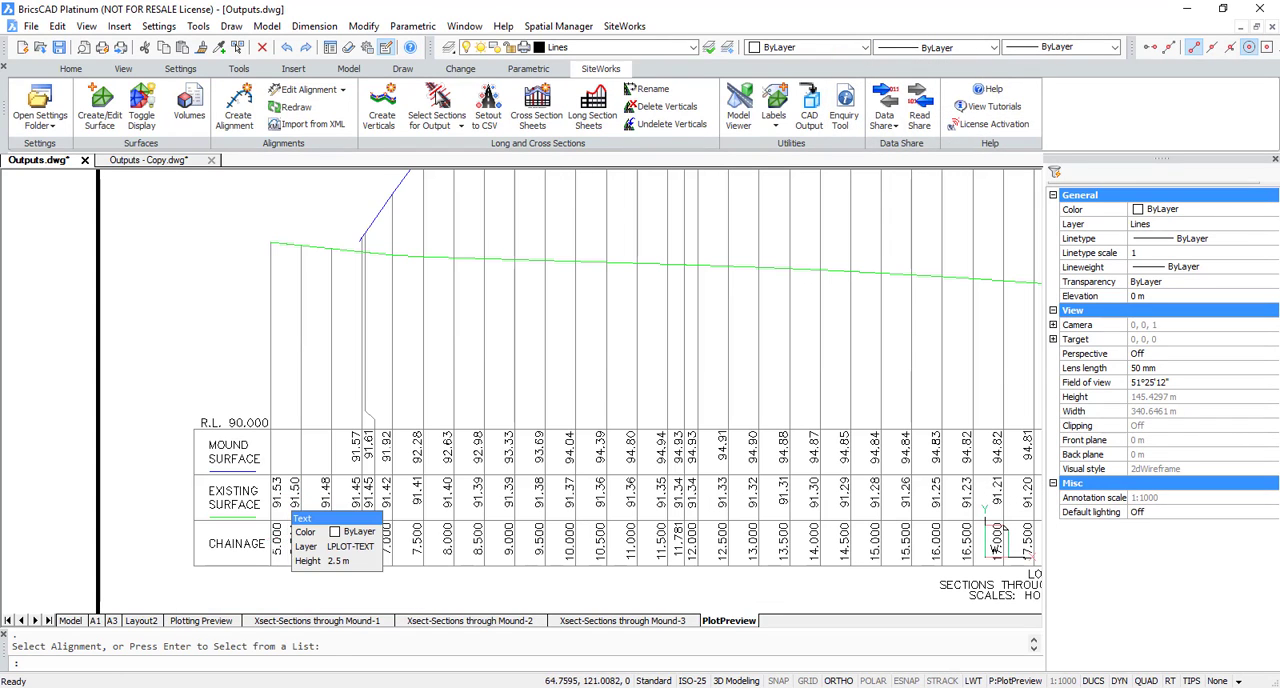
scroll(480, 540, "down", 8)
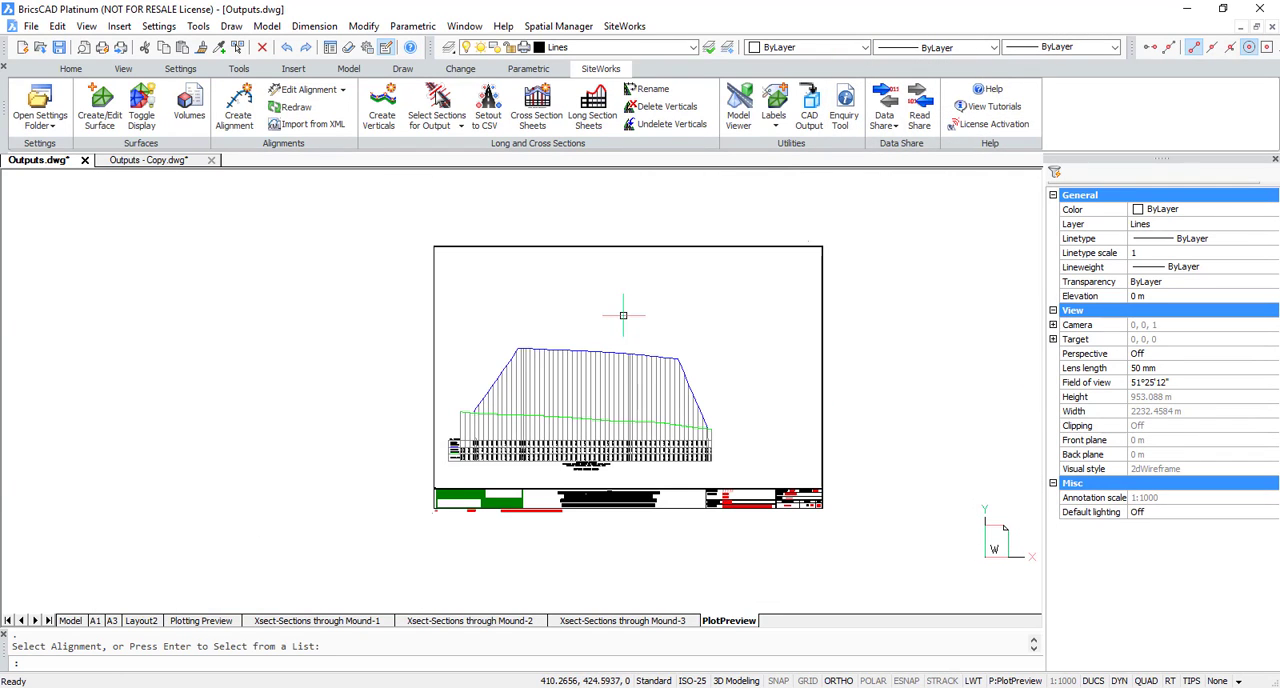
Step: Create the long section sheet for SECTIONS THROUGH MOUND again using only the selected sampled sections
left_click(593, 117)
key("Return")
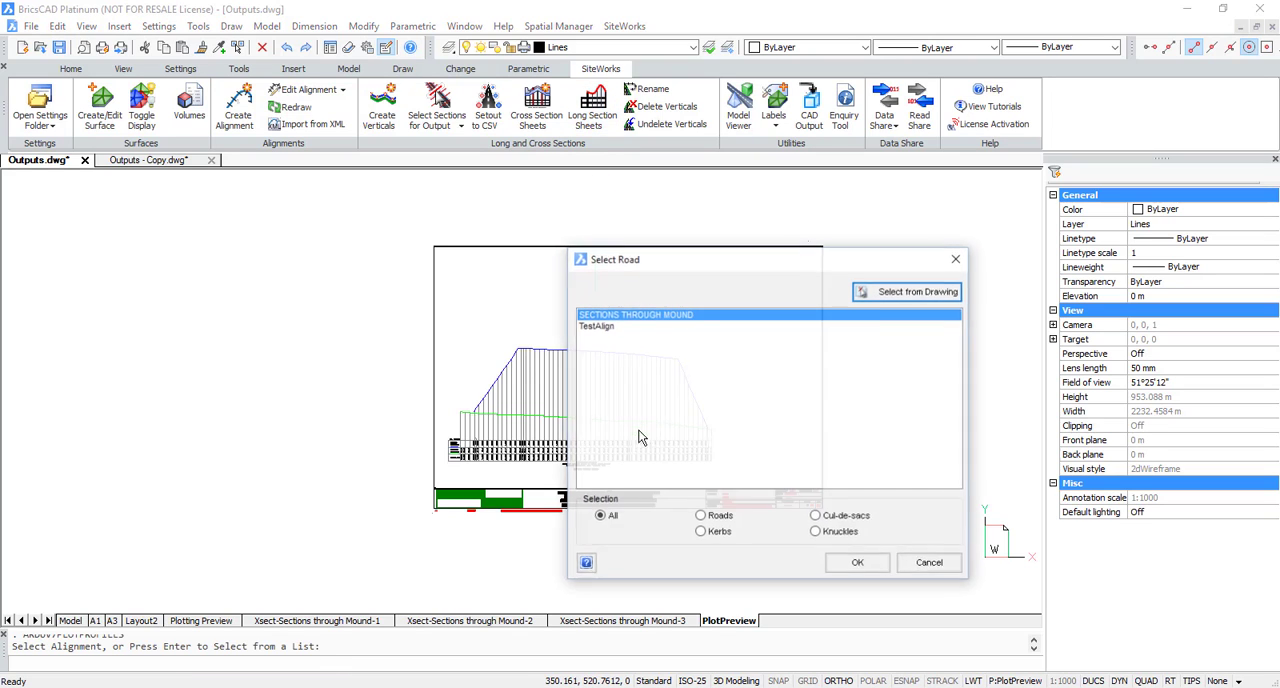
left_click(855, 563)
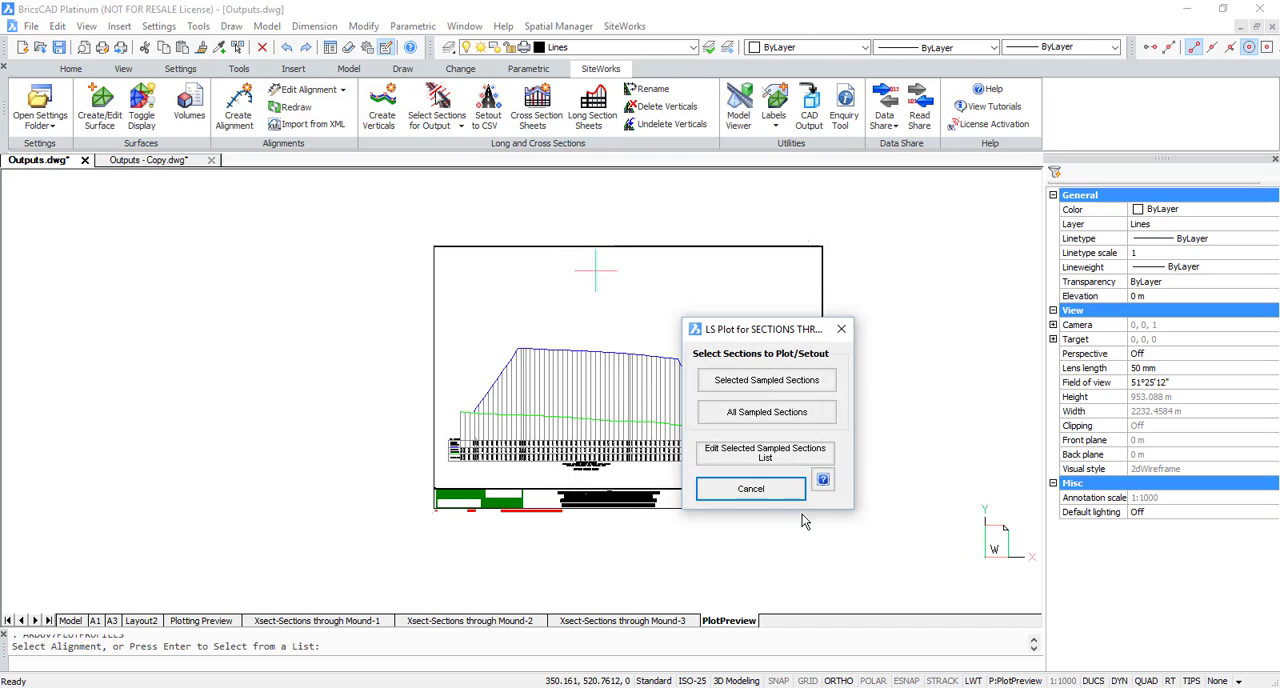
left_click(766, 380)
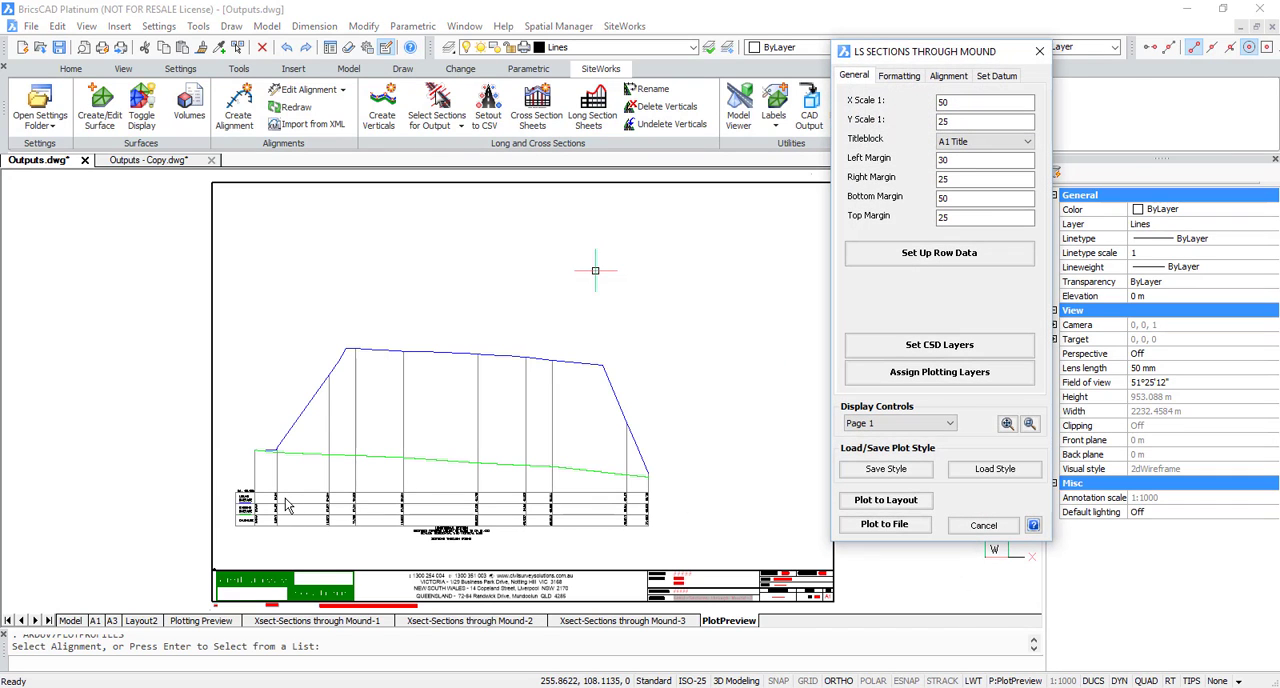
key("ctrl")
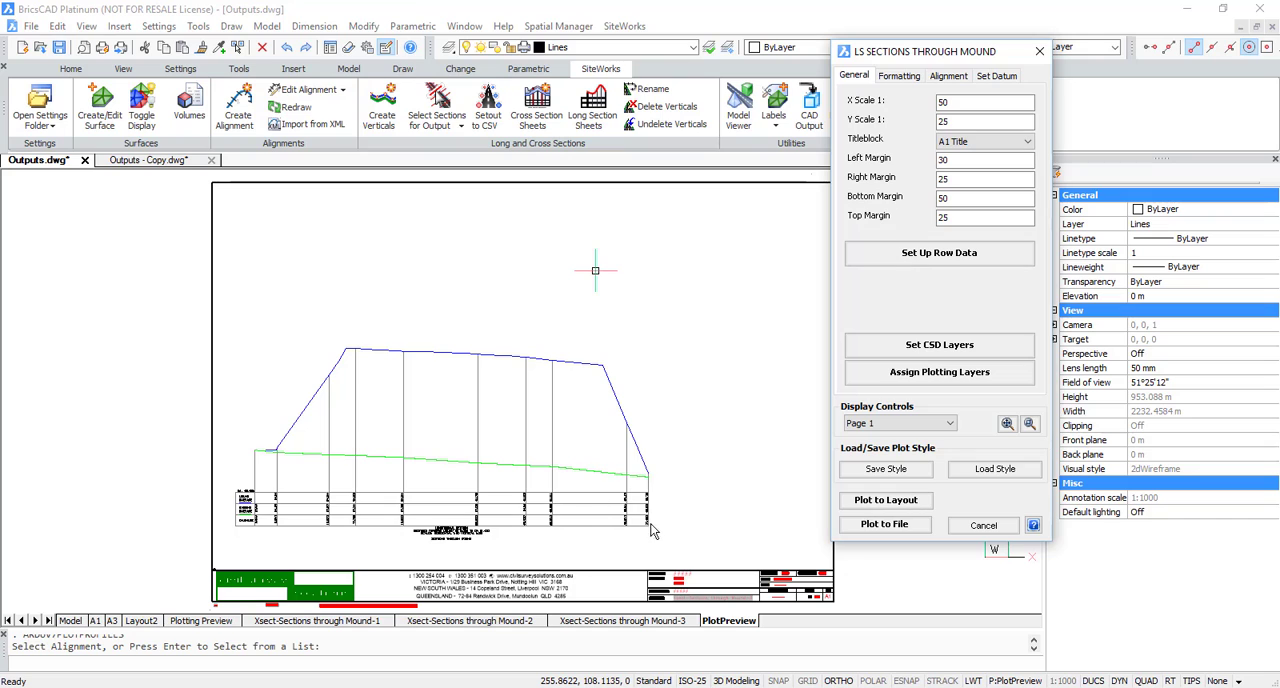
Step: Plot the long section sheet to a drawing file and dismiss the output message
left_click(885, 524)
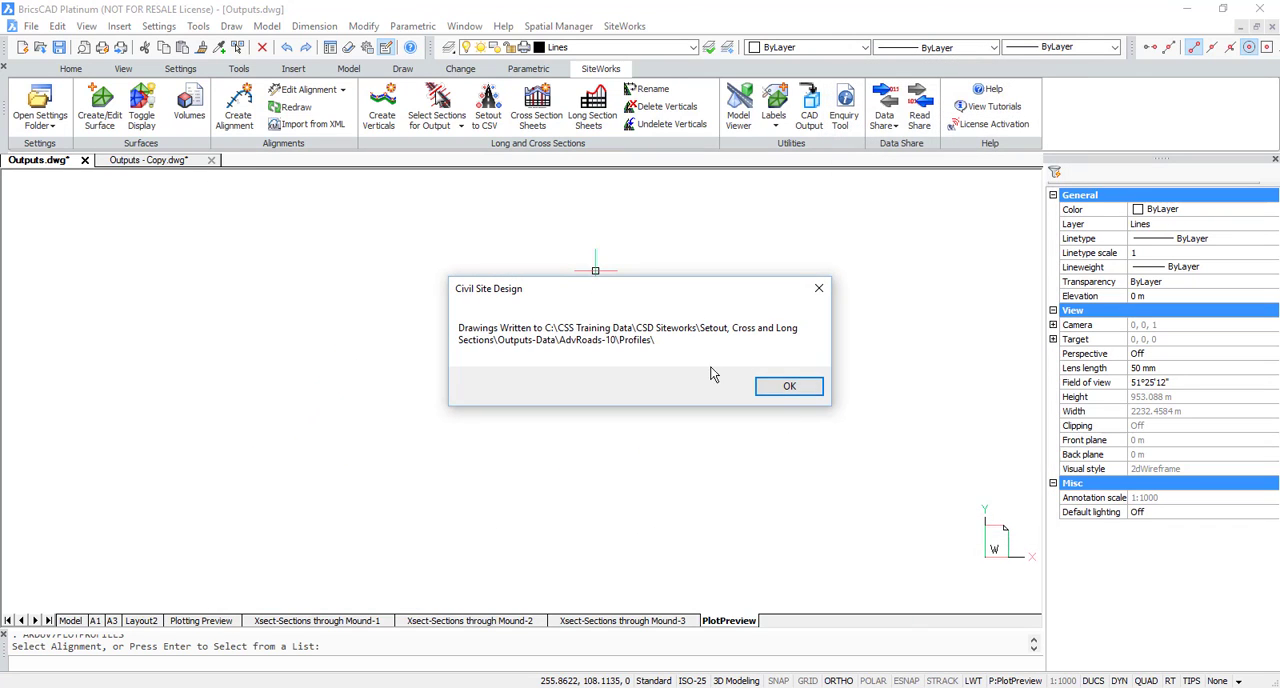
left_click(610, 345)
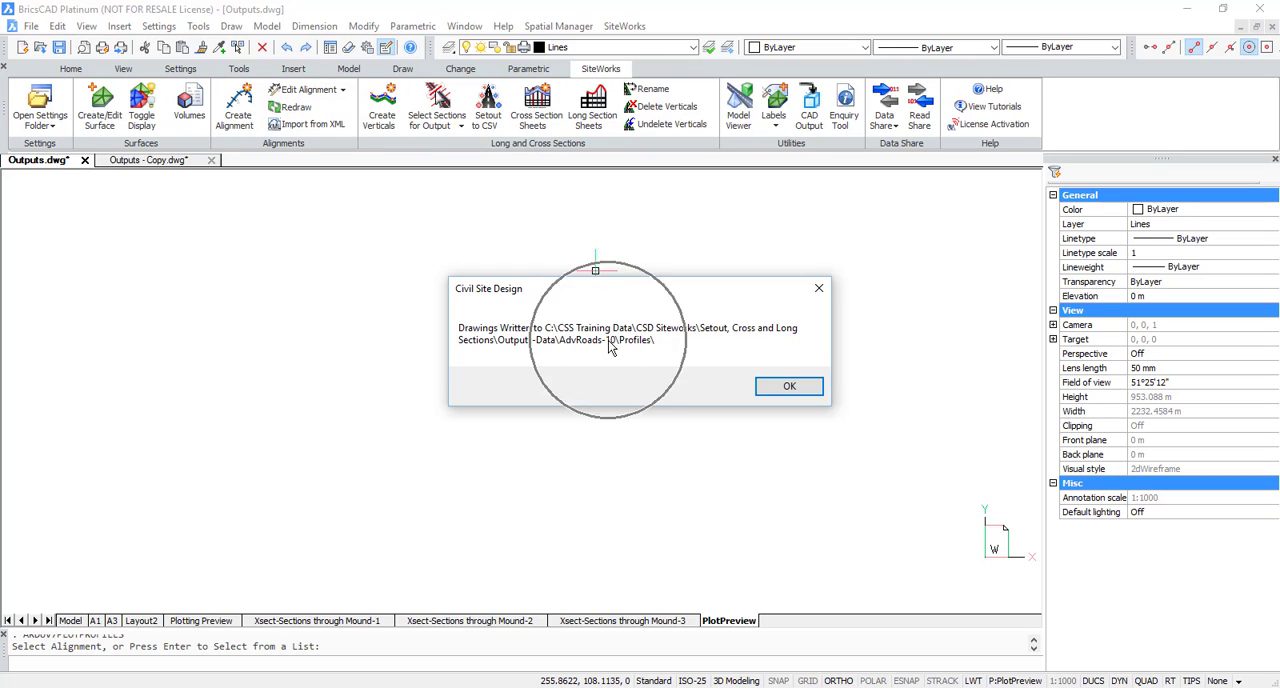
left_click(797, 392)
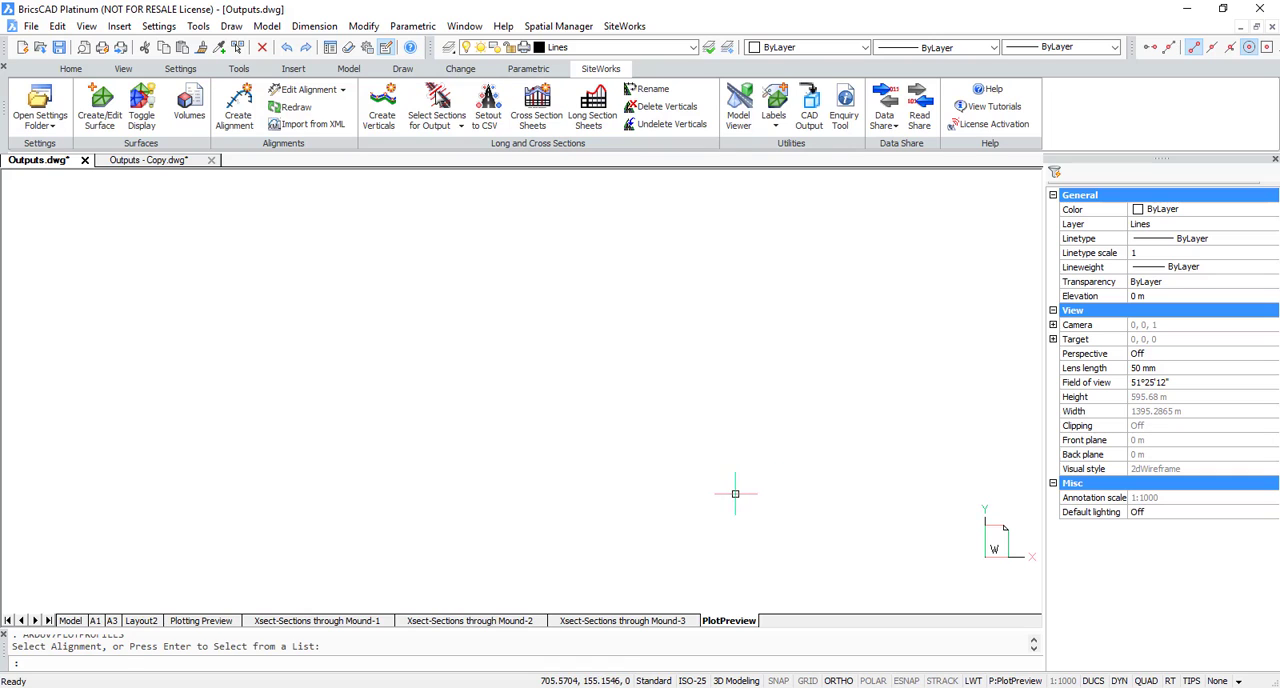
Step: Reopen the SECTIONS THROUGH MOUND long section with the selected sampled sections and plot it to a layout
key("Return")
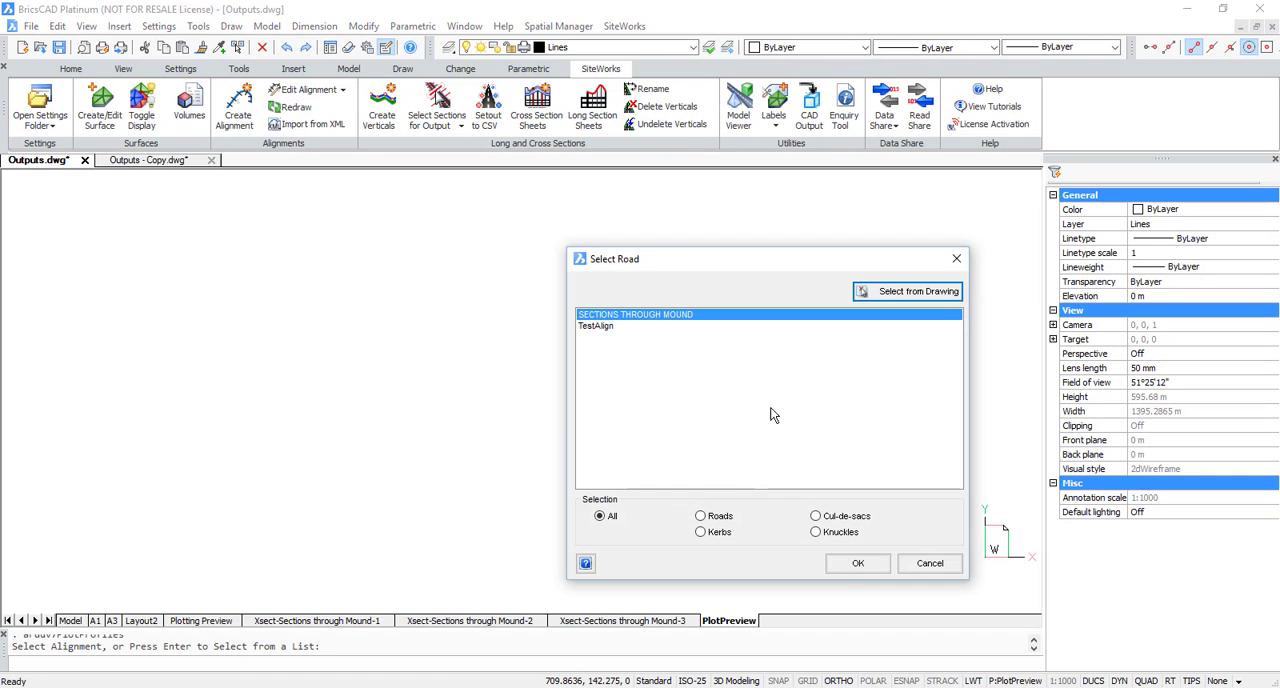
left_click(857, 563)
left_click(776, 381)
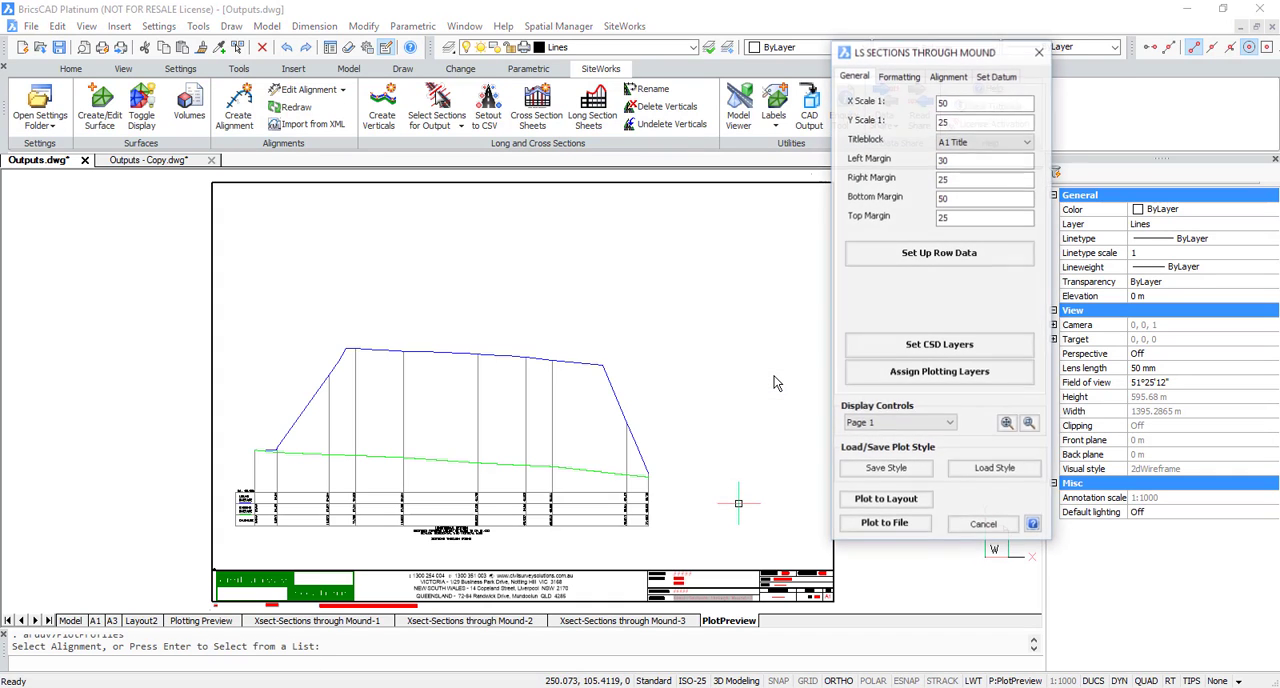
left_click(886, 500)
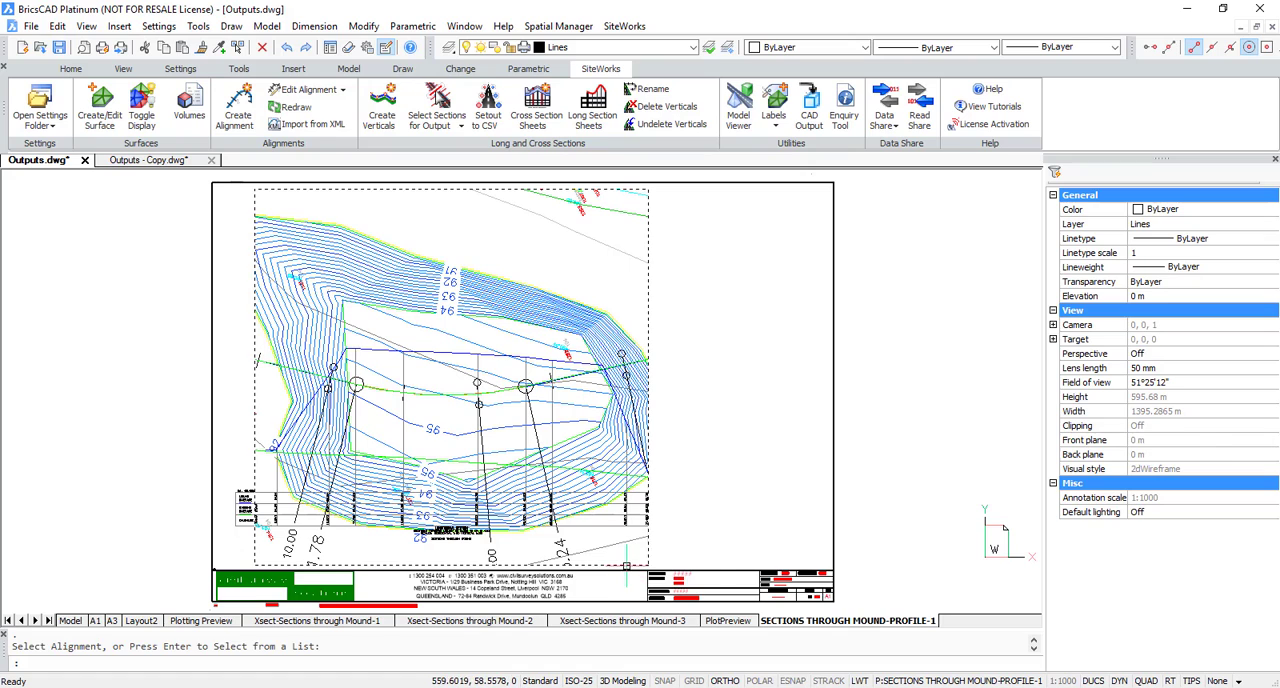
Step: Shrink the plan viewport from its lower and upper edges to a strip about 156 m high around the alignment, keeping its full width
left_click(647, 564)
left_click(647, 564)
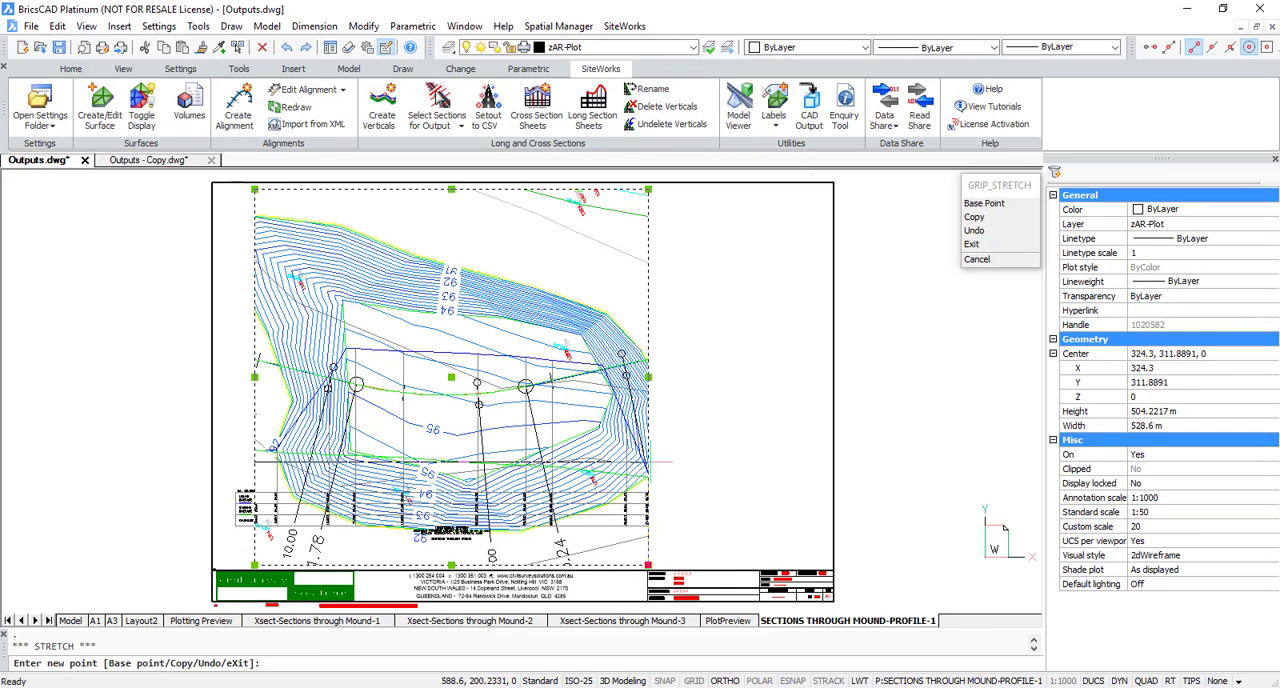
left_click(656, 423)
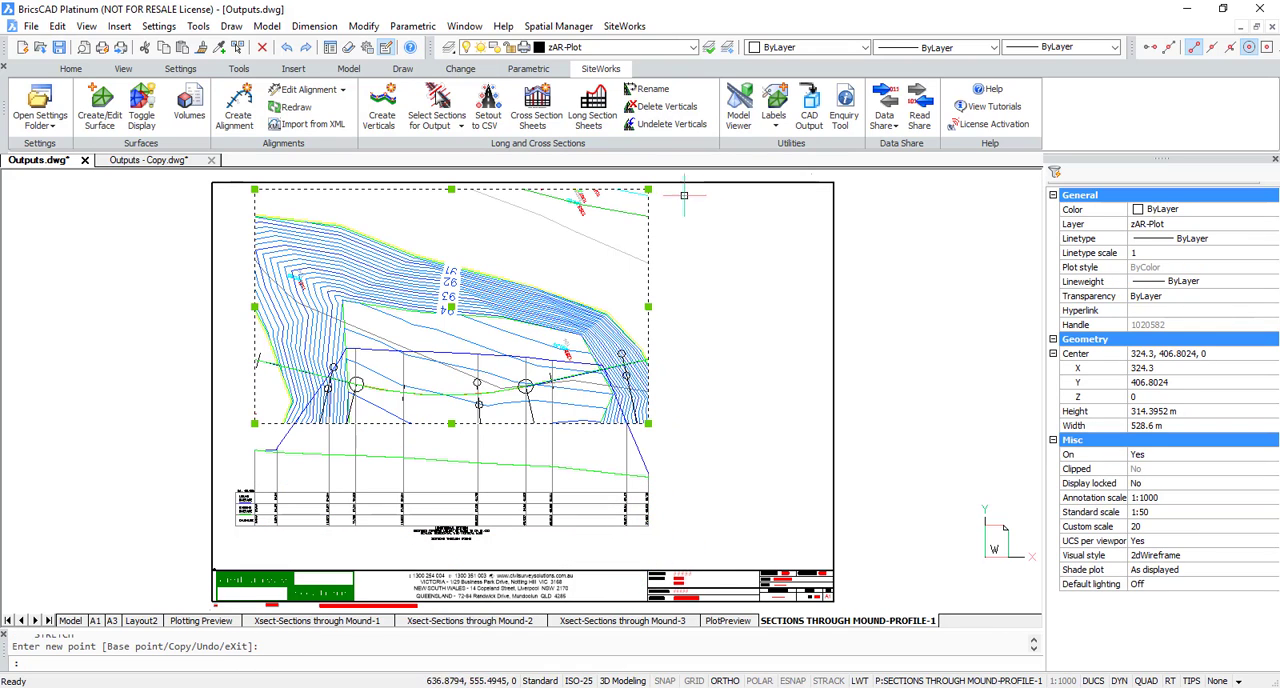
left_click(648, 189)
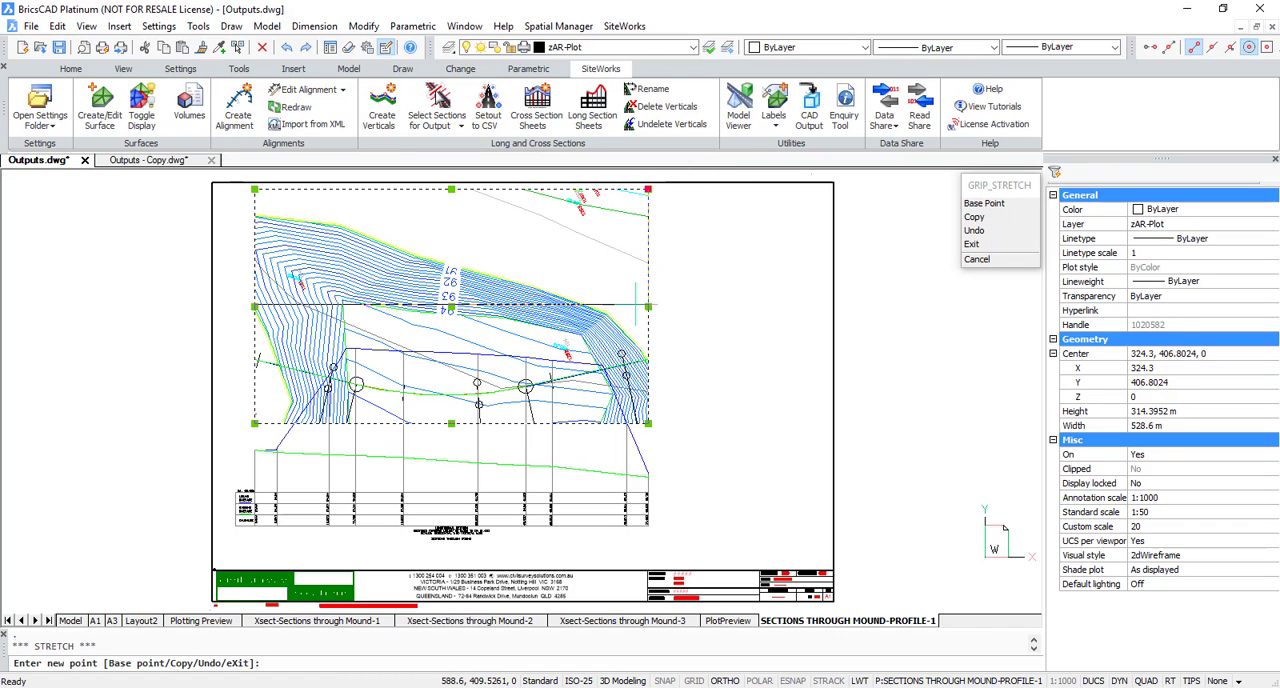
left_click(635, 307)
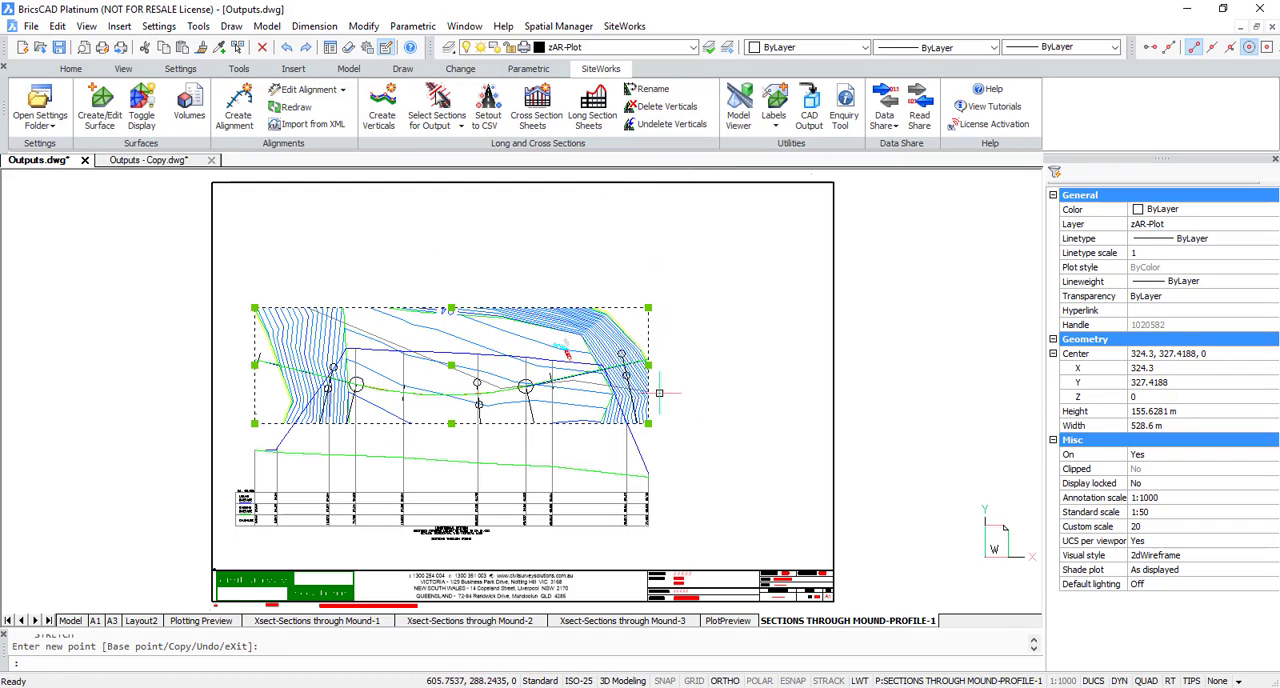
Step: Move the plan viewport straight up into the empty space above the long section profile, inside the sheet border
type("M")
key("Return")
left_click(703, 482)
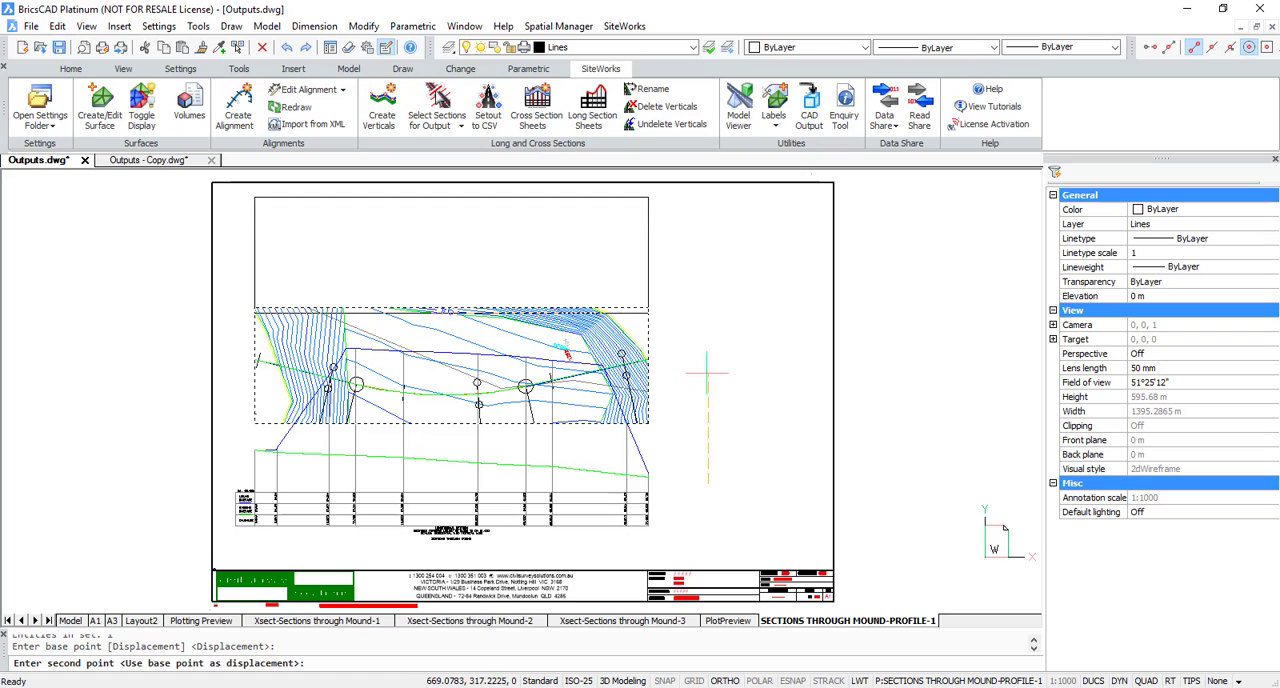
left_click(706, 373)
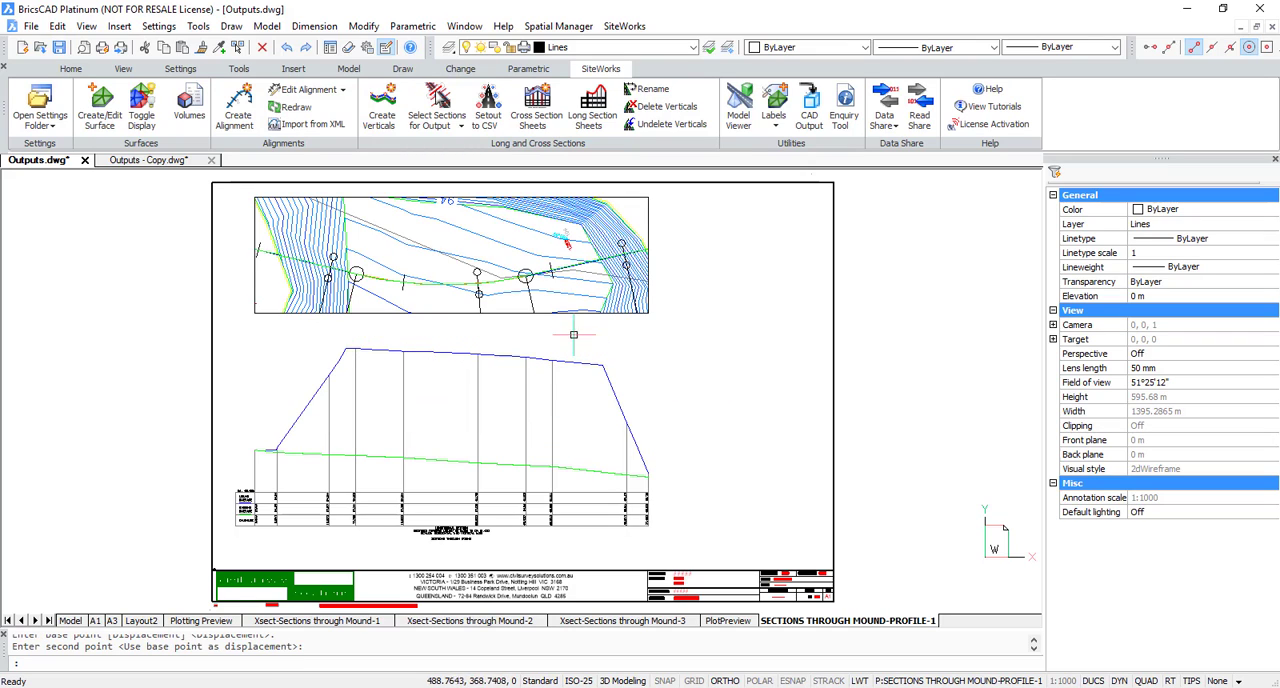